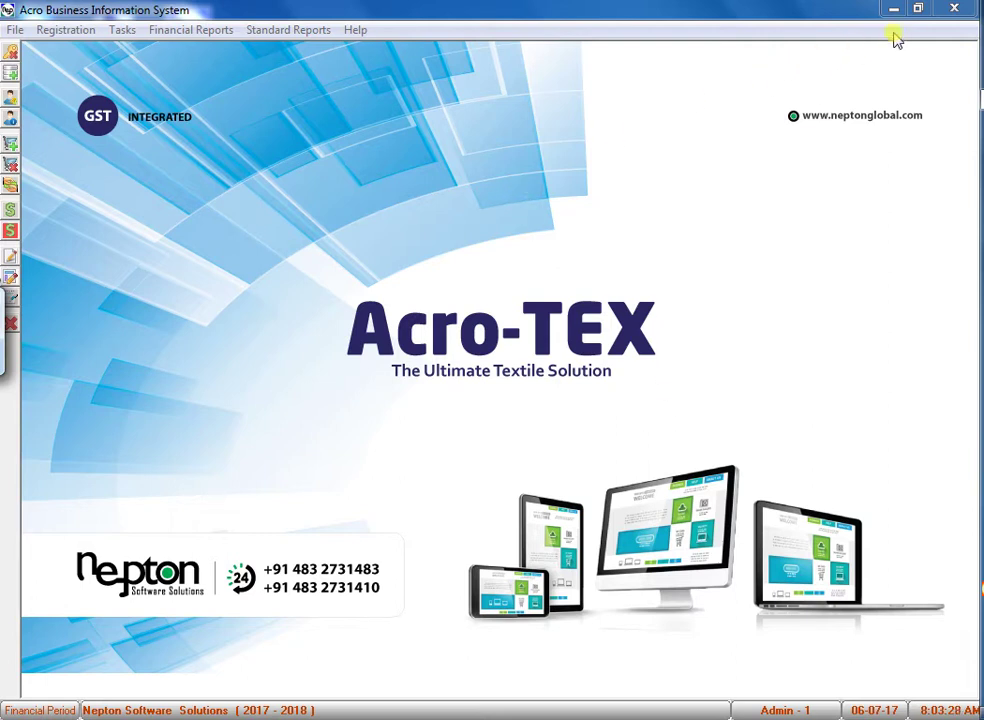
Enter the company's GST number, prefixed with state code 32, in Company Information.
{"action": "left_click", "coordinate": [41, 33]}
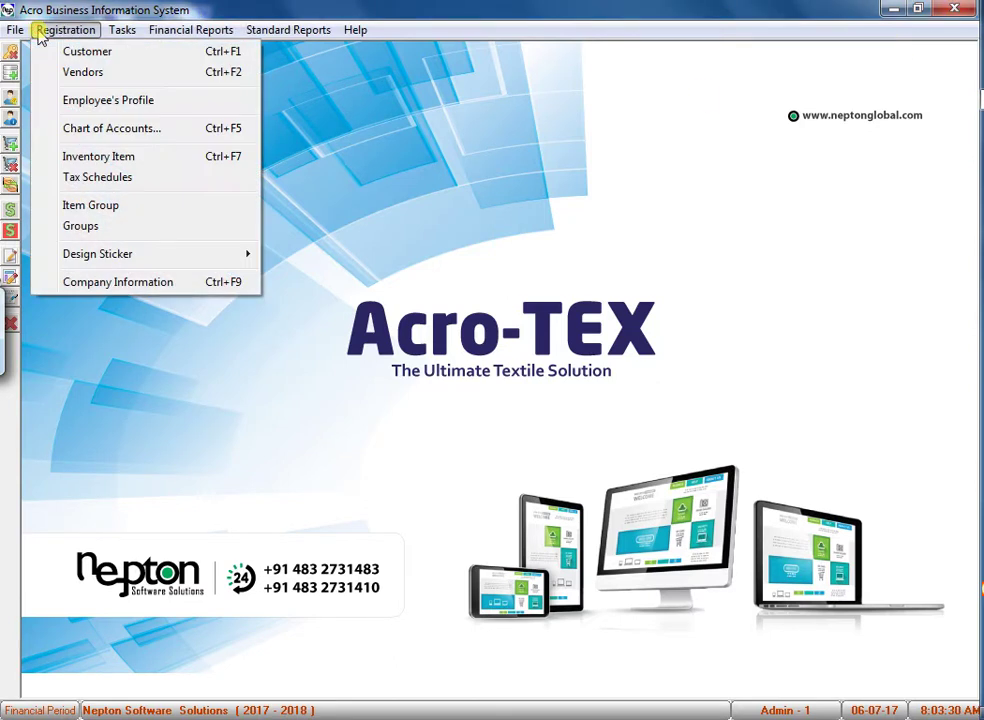
{"action": "left_click", "coordinate": [88, 283]}
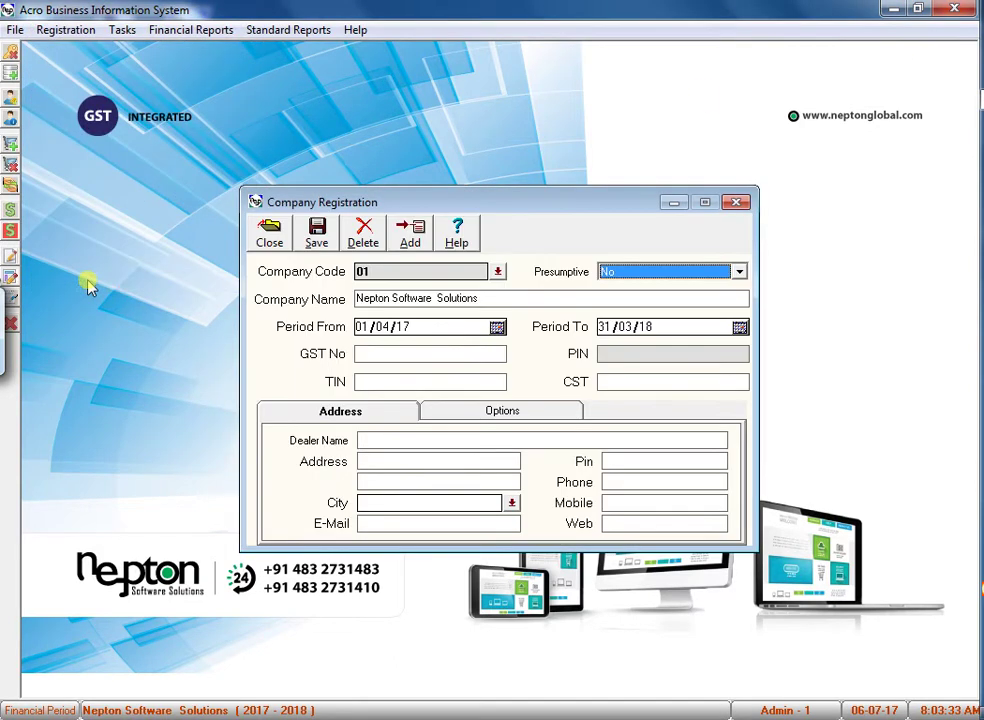
{"action": "left_click", "coordinate": [383, 355]}
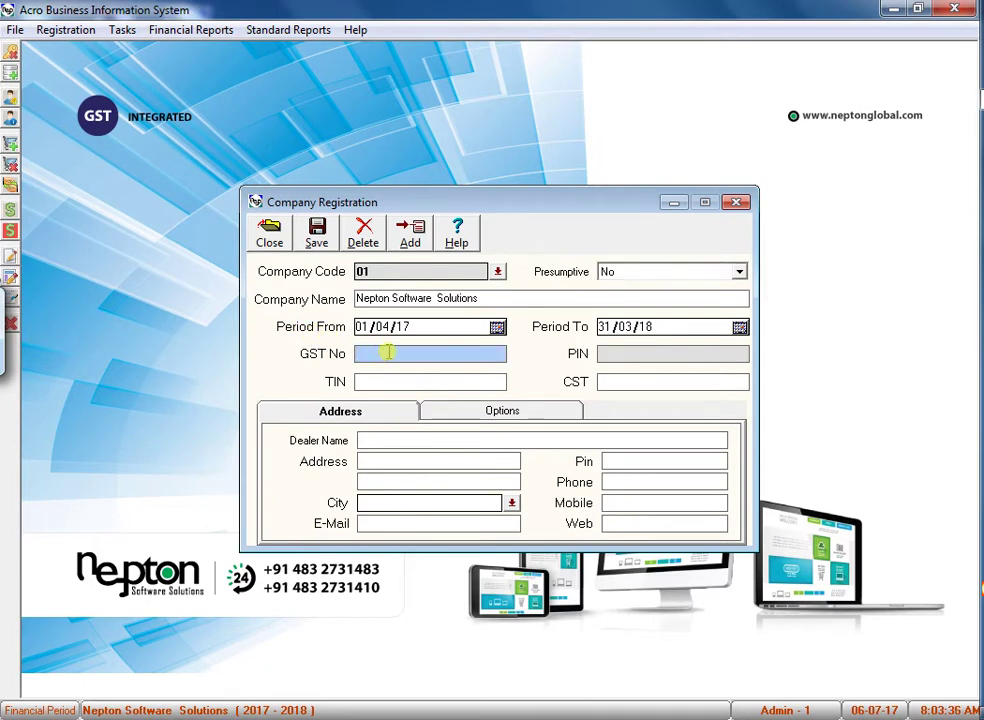
{"action": "type", "text": "Asdvknhh"}
{"action": "key", "text": "BackSpace"}
{"action": "key", "text": "BackSpace"}
{"action": "key", "text": "BackSpace"}
{"action": "key", "text": "BackSpace"}
{"action": "key", "text": "BackSpace"}
{"action": "key", "text": "BackSpace"}
{"action": "key", "text": "BackSpace"}
{"action": "key", "text": "BackSpace"}
{"action": "type", "text": "AXD456"}
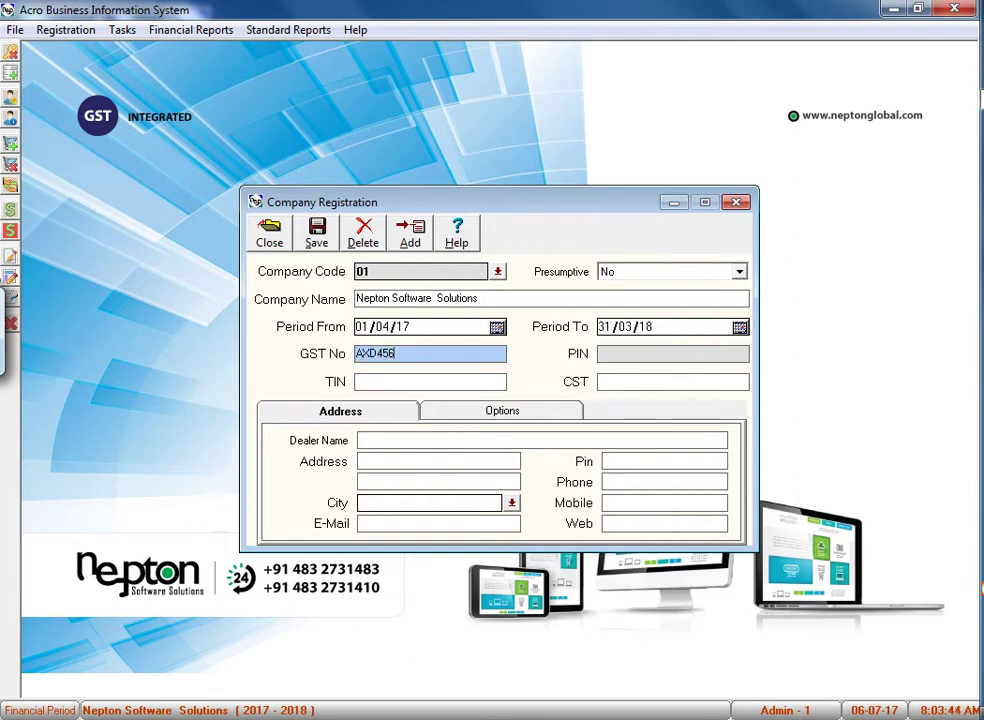
{"action": "type", "text": "78"}
{"action": "key", "text": "Home"}
{"action": "type", "text": "32"}
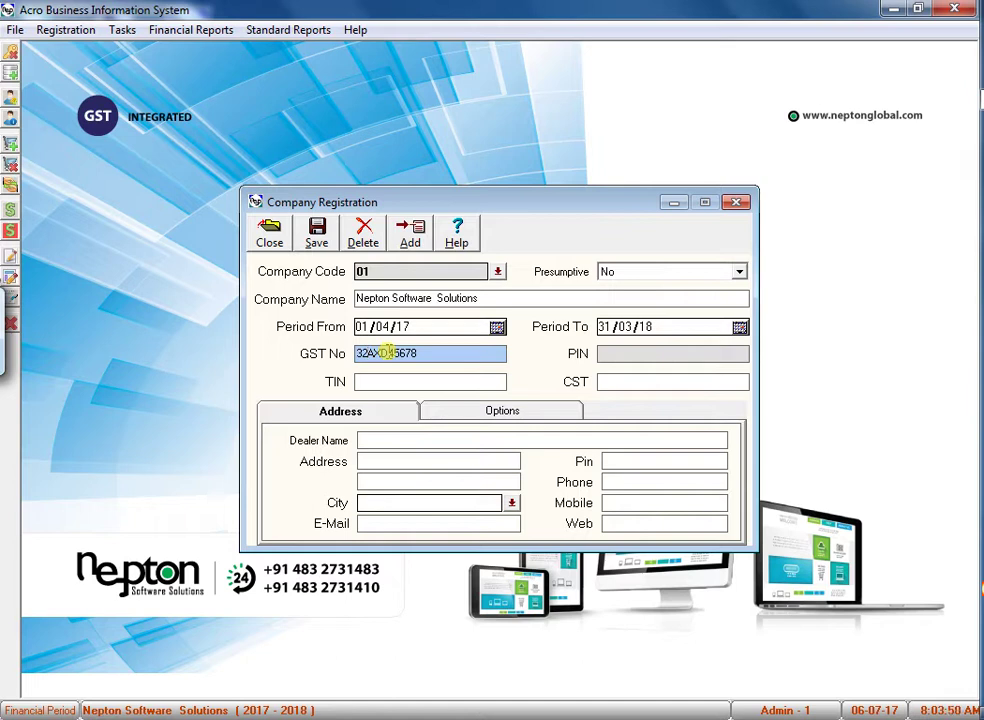
Check the entered GST number and save the company details.
{"action": "left_click", "coordinate": [638, 521]}
{"action": "left_click", "coordinate": [443, 523]}
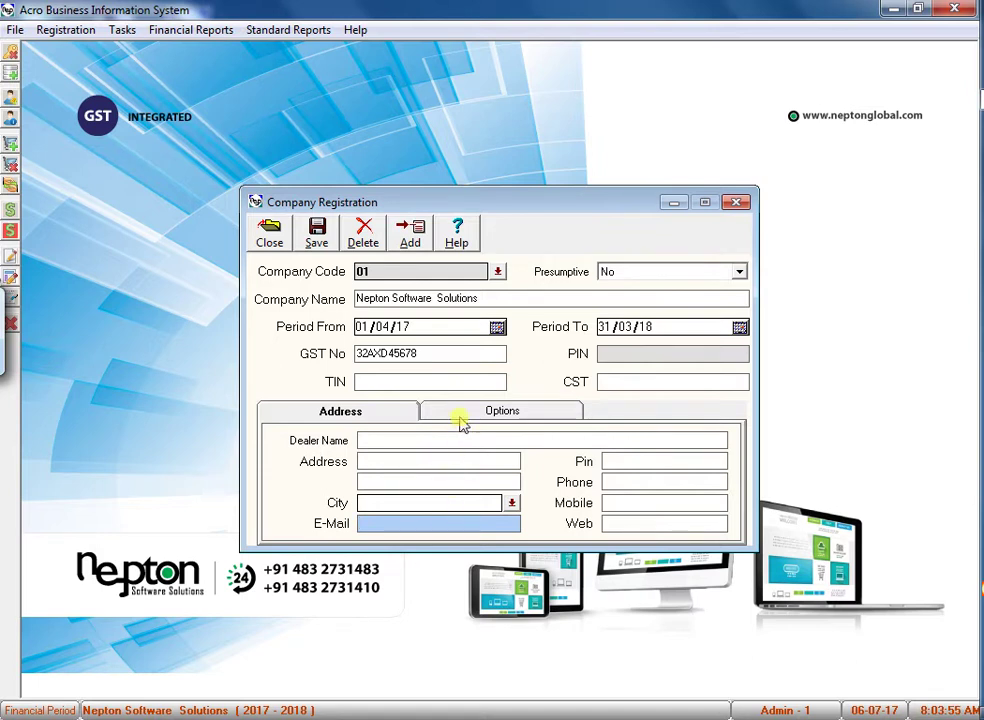
{"action": "double_click", "coordinate": [437, 353]}
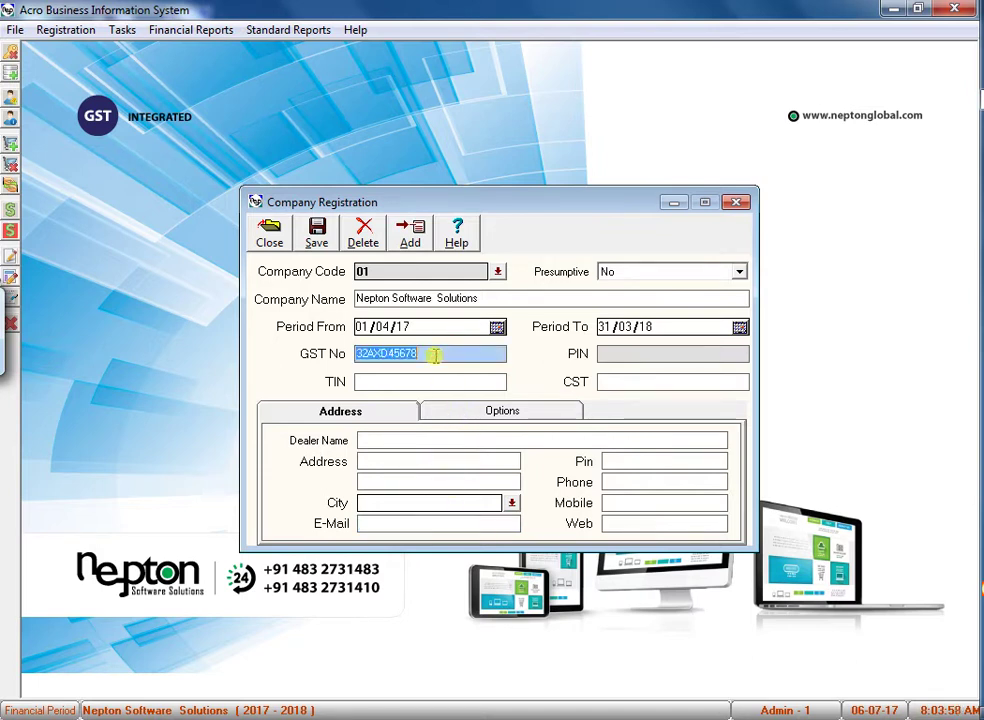
{"action": "left_click", "coordinate": [320, 232]}
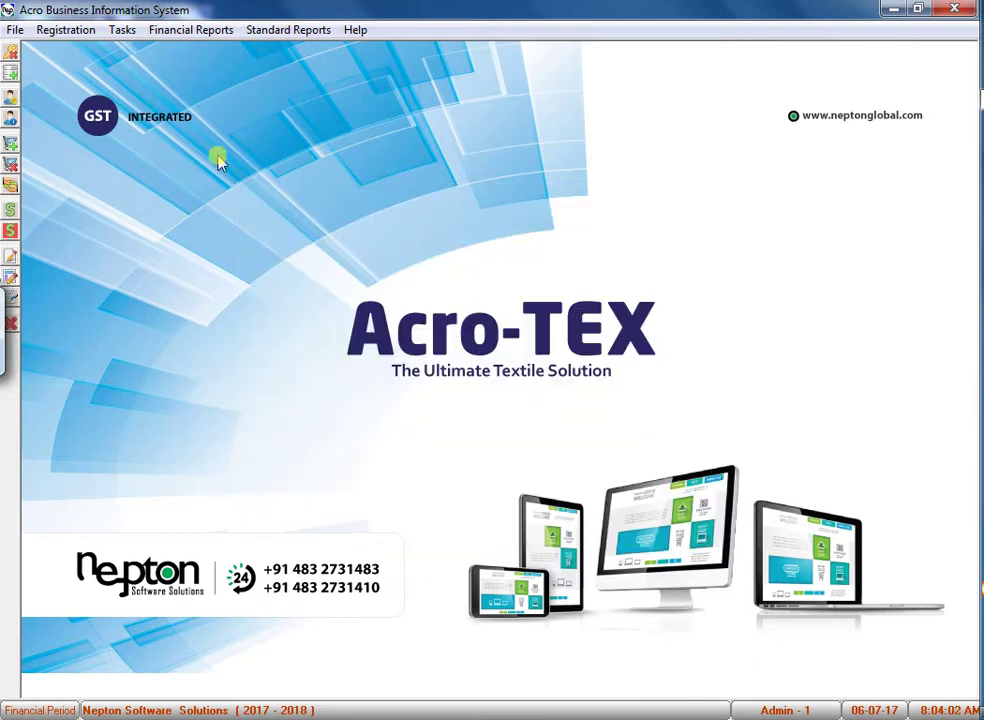
Start a new vendor record with account name JAS TEXTILES.
{"action": "left_click", "coordinate": [72, 31]}
{"action": "left_click", "coordinate": [60, 73]}
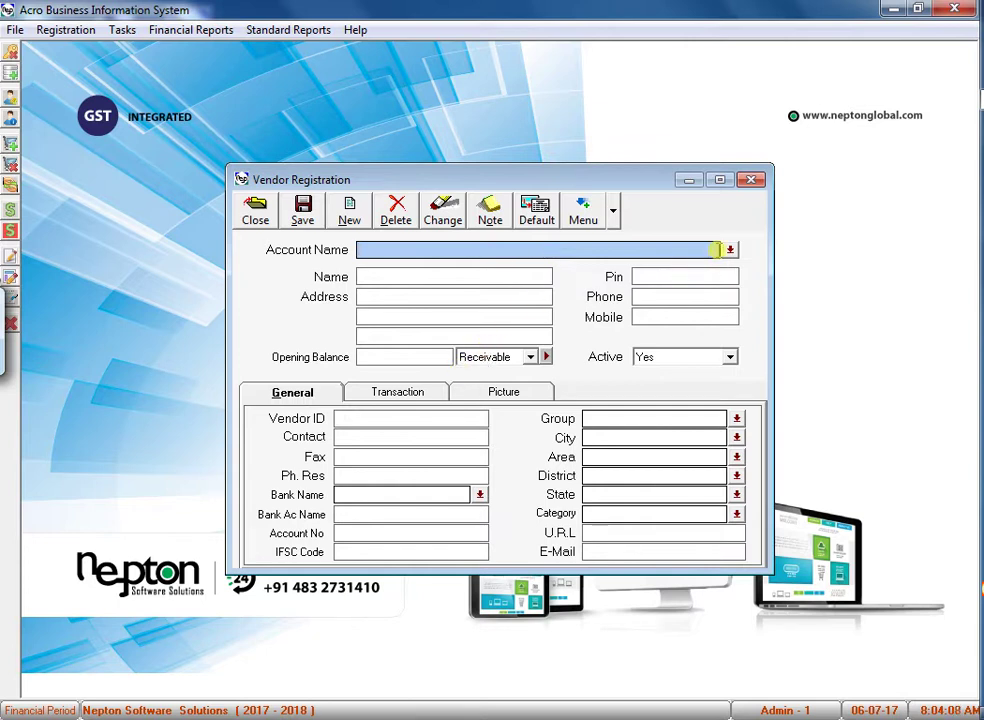
{"action": "left_click", "coordinate": [718, 250]}
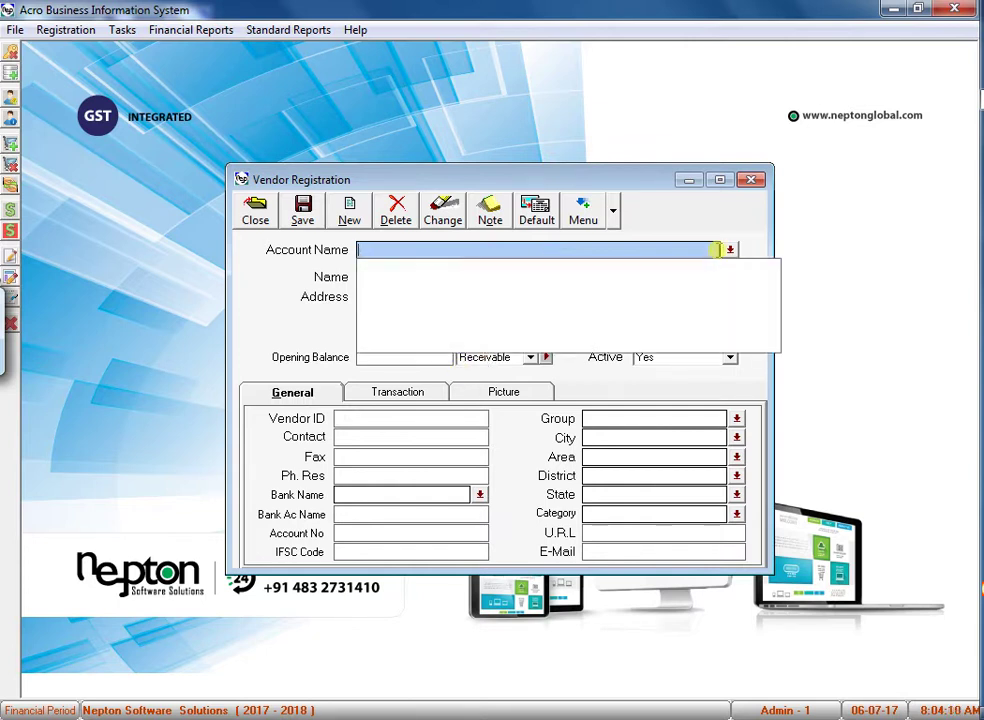
{"action": "type", "text": "jas textiles"}
{"action": "key", "text": "Return"}
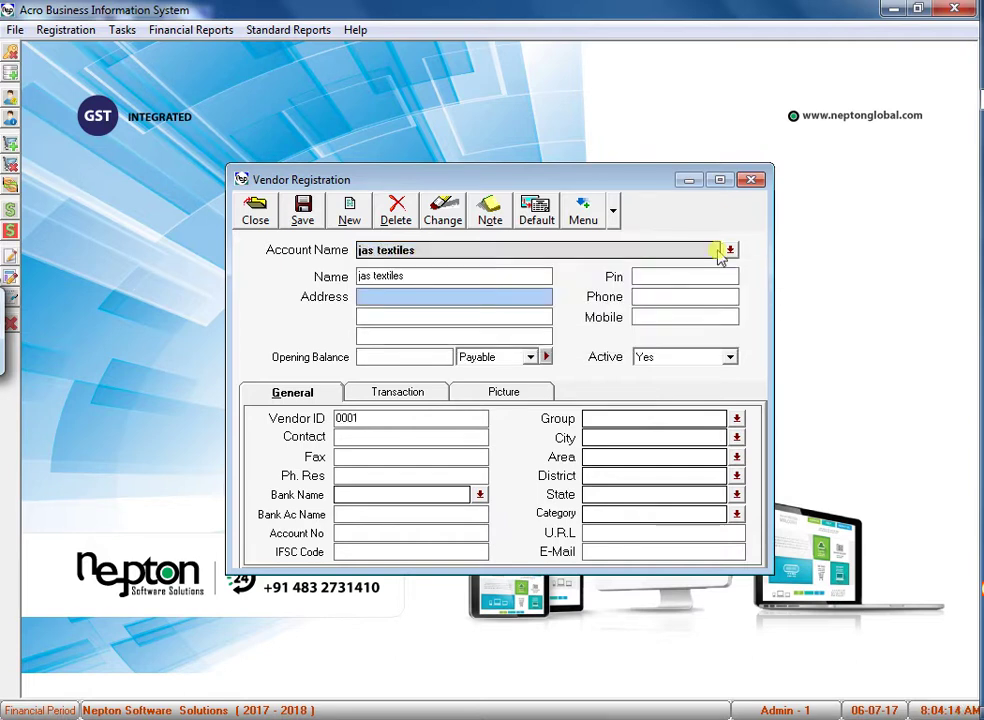
{"action": "key", "text": "ctrl+s"}
{"action": "type", "text": "JA"}
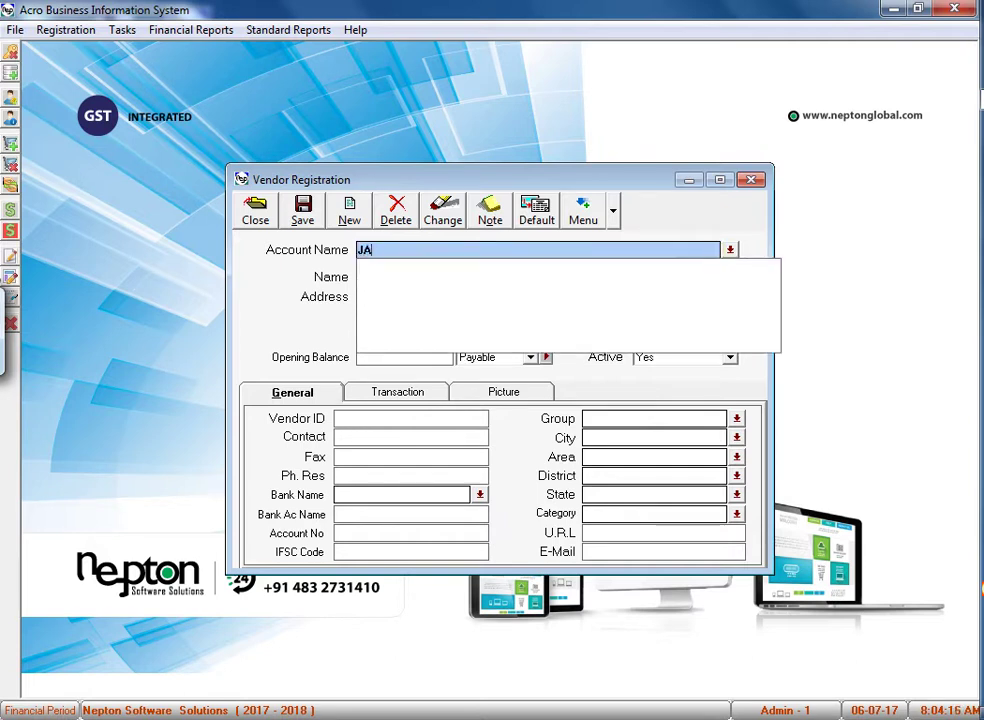
{"action": "type", "text": "S TEXTILES"}
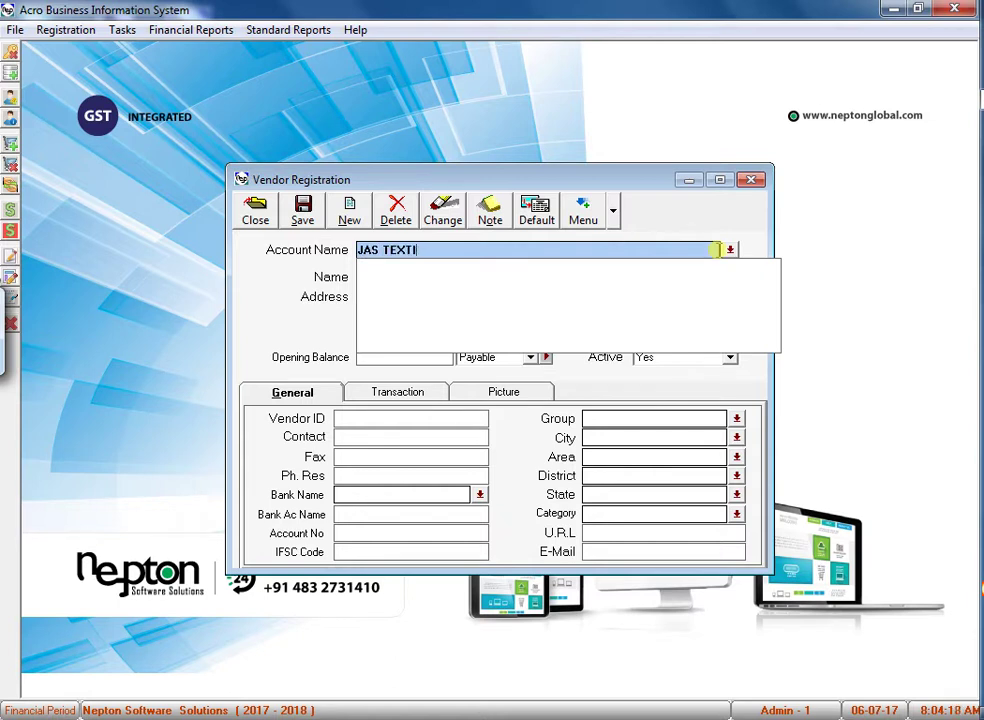
{"action": "key", "text": "Return"}
{"action": "key", "text": "Return"}
{"action": "key", "text": "Return"}
{"action": "key", "text": "Return"}
{"action": "key", "text": "Return"}
{"action": "key", "text": "Return"}
{"action": "key", "text": "Return"}
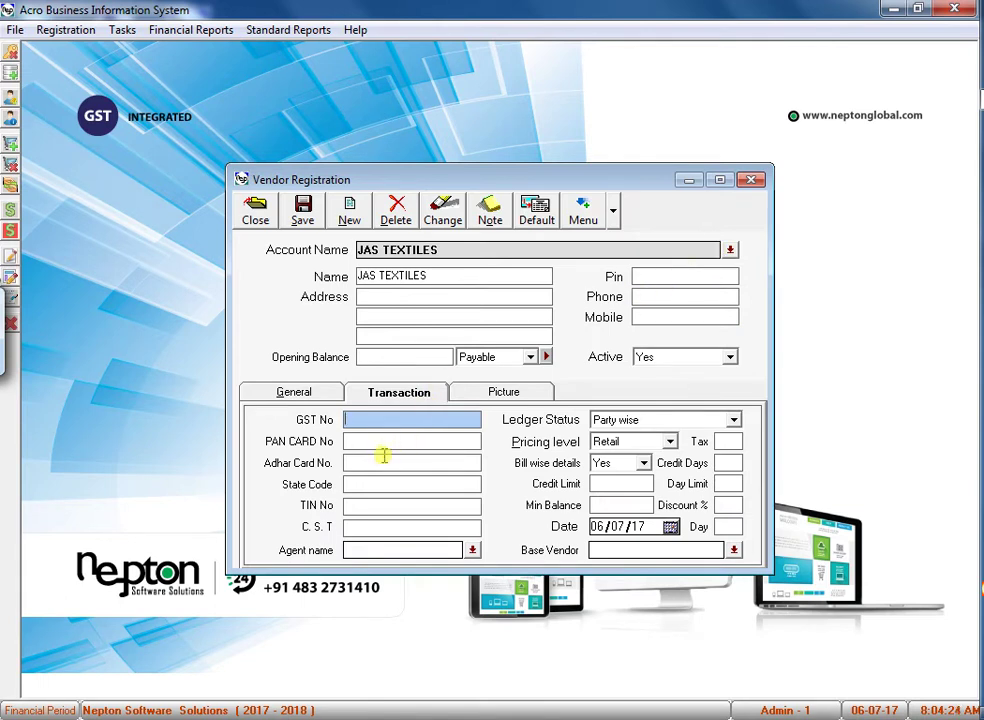
Set the vendor's state to Kerala on the General tab, replacing Sikkim.
{"action": "left_click", "coordinate": [375, 461]}
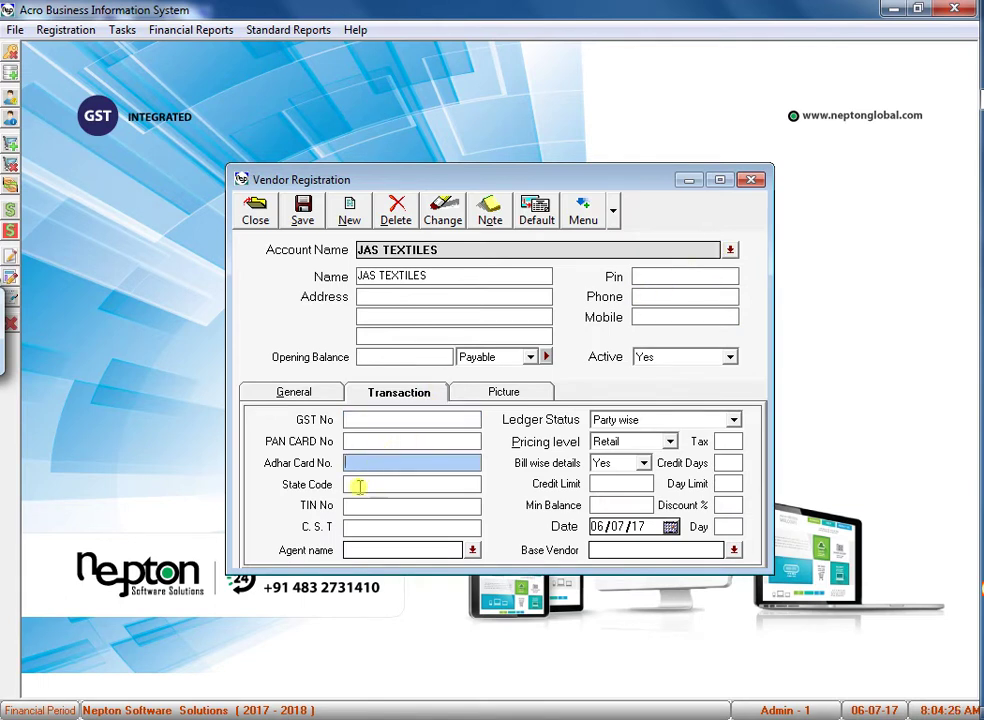
{"action": "left_click", "coordinate": [358, 486]}
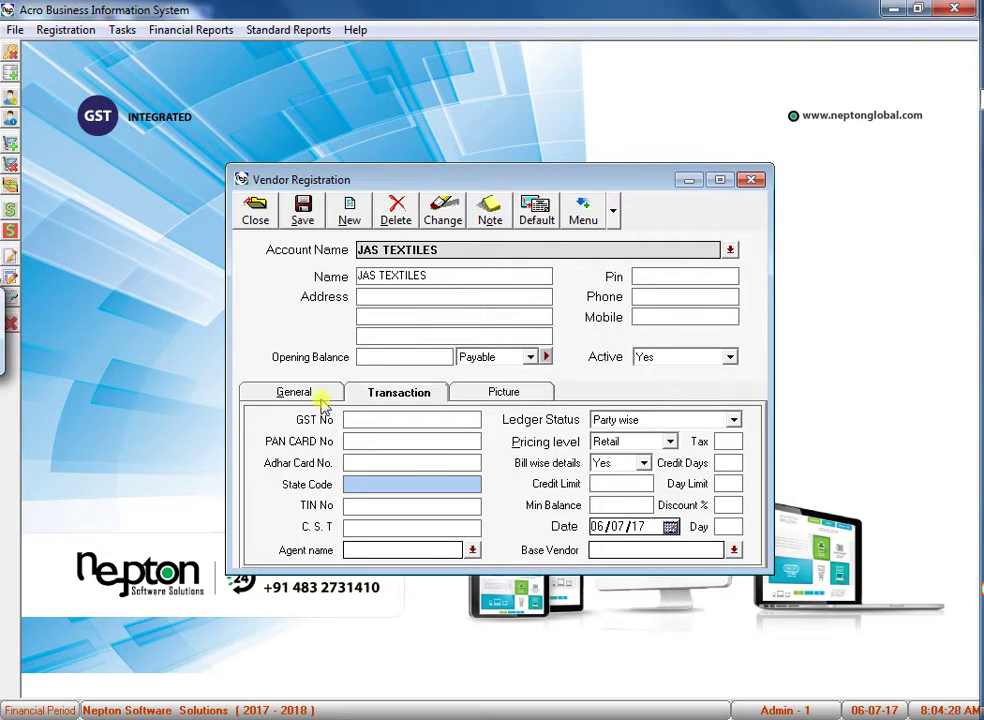
{"action": "left_click", "coordinate": [280, 391]}
{"action": "left_click", "coordinate": [615, 457]}
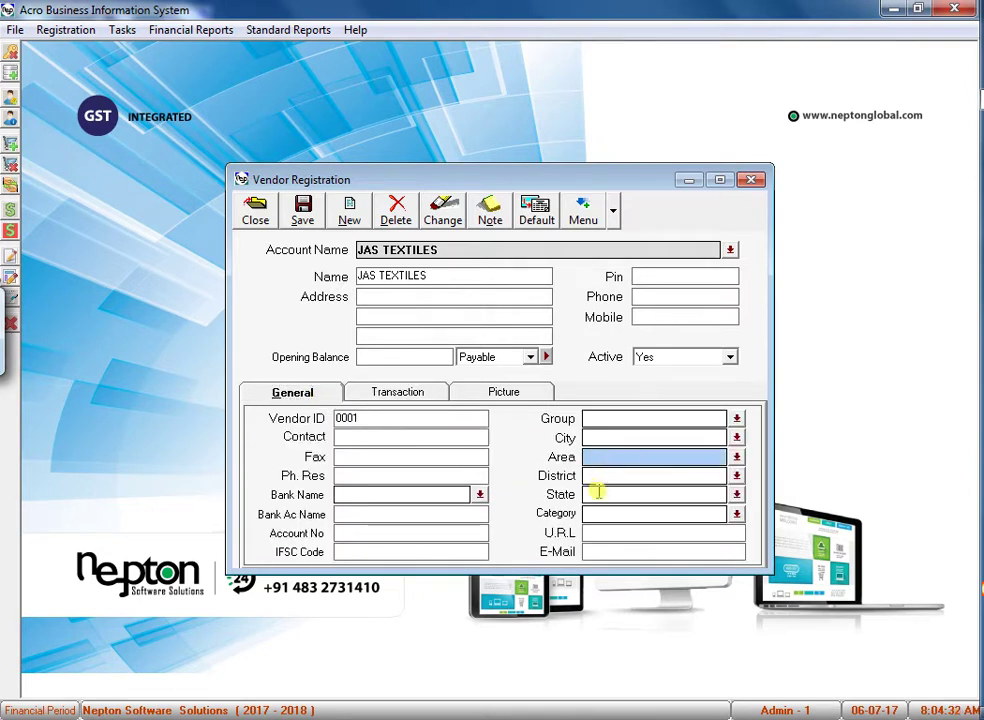
{"action": "left_click", "coordinate": [596, 493]}
{"action": "type", "text": "sik"}
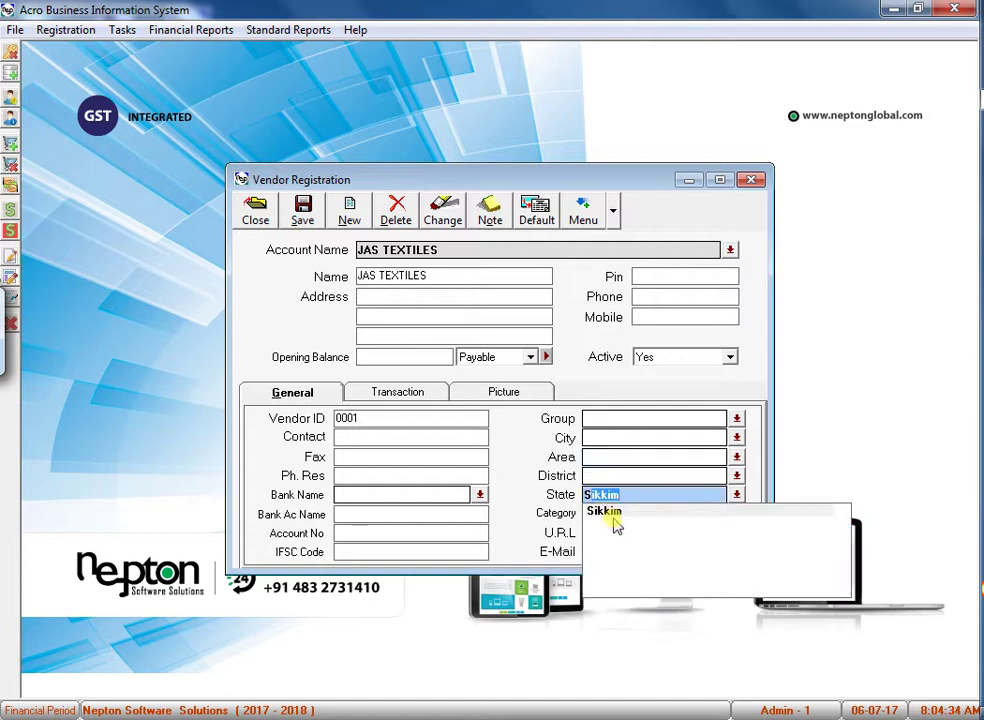
{"action": "left_click", "coordinate": [614, 511]}
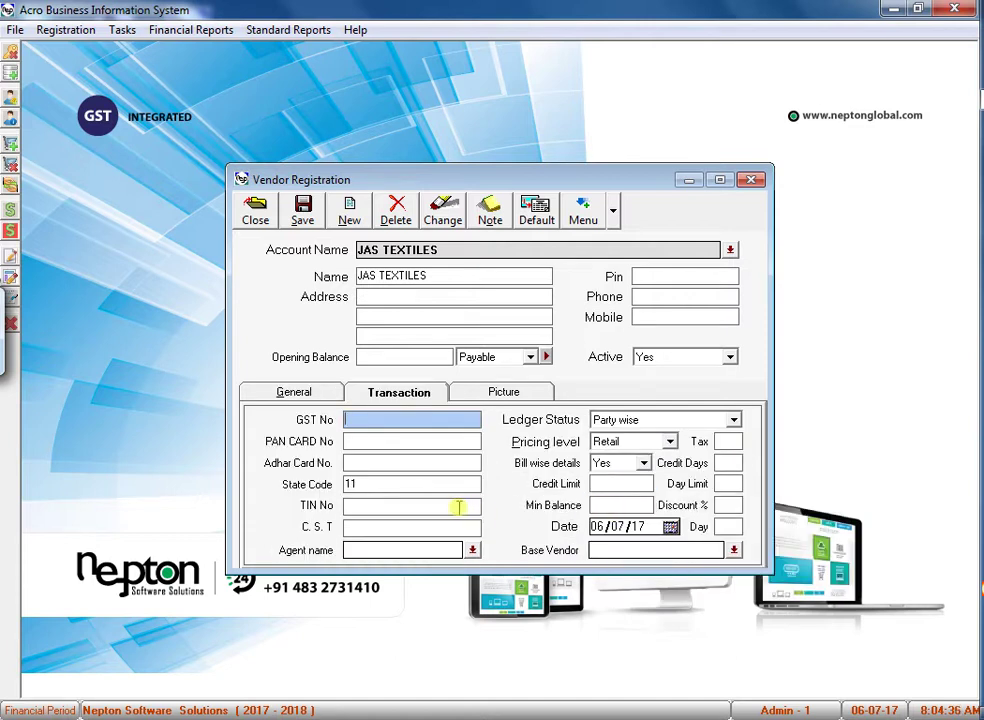
{"action": "left_click", "coordinate": [327, 400]}
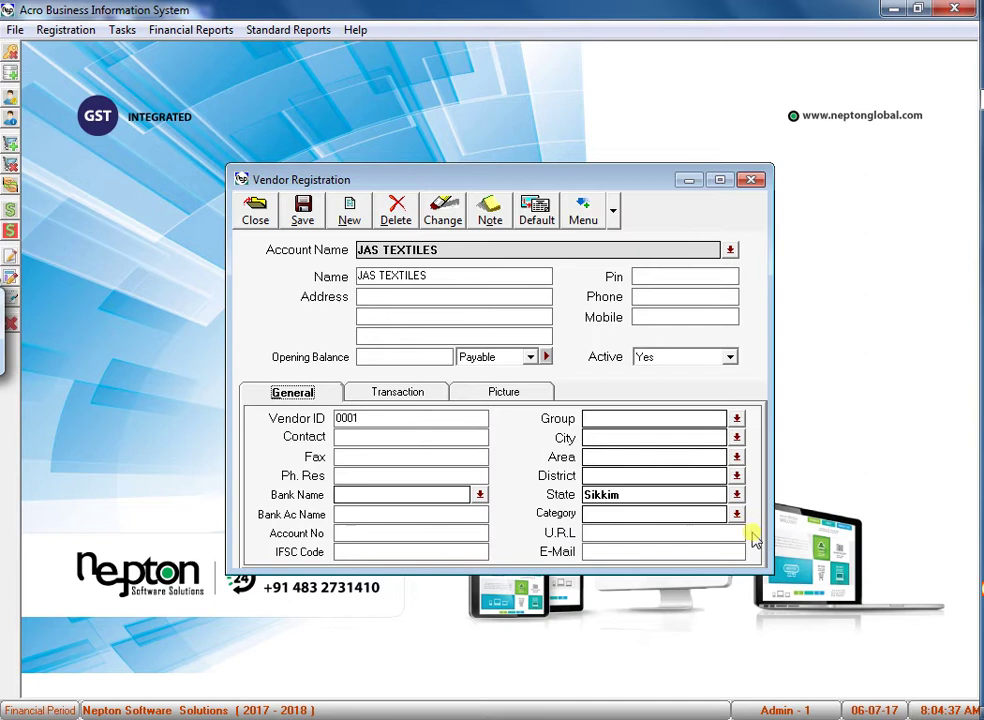
{"action": "left_click", "coordinate": [672, 495]}
{"action": "type", "text": "ka"}
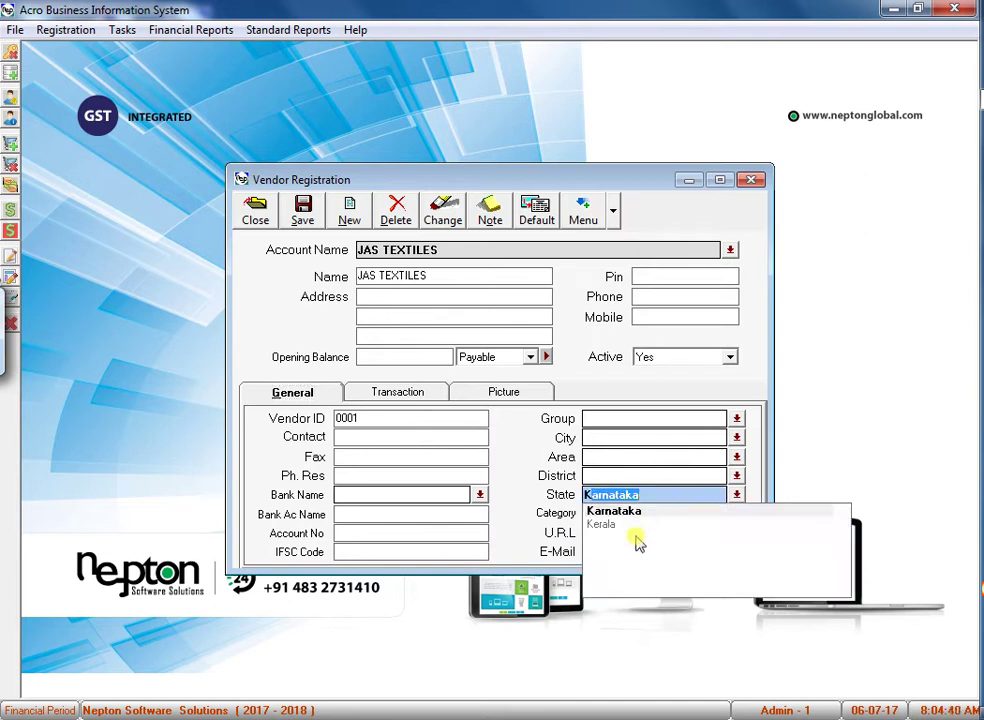
{"action": "left_click", "coordinate": [632, 527]}
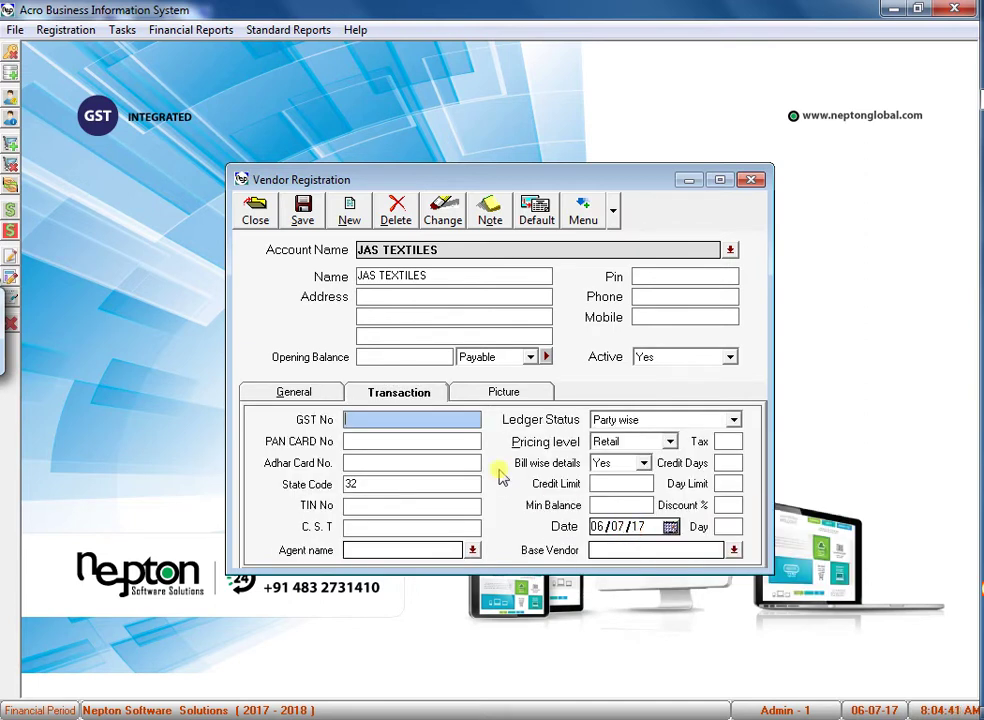
Save the JAS TEXTILES vendor record and close the form.
{"action": "left_click", "coordinate": [372, 505]}
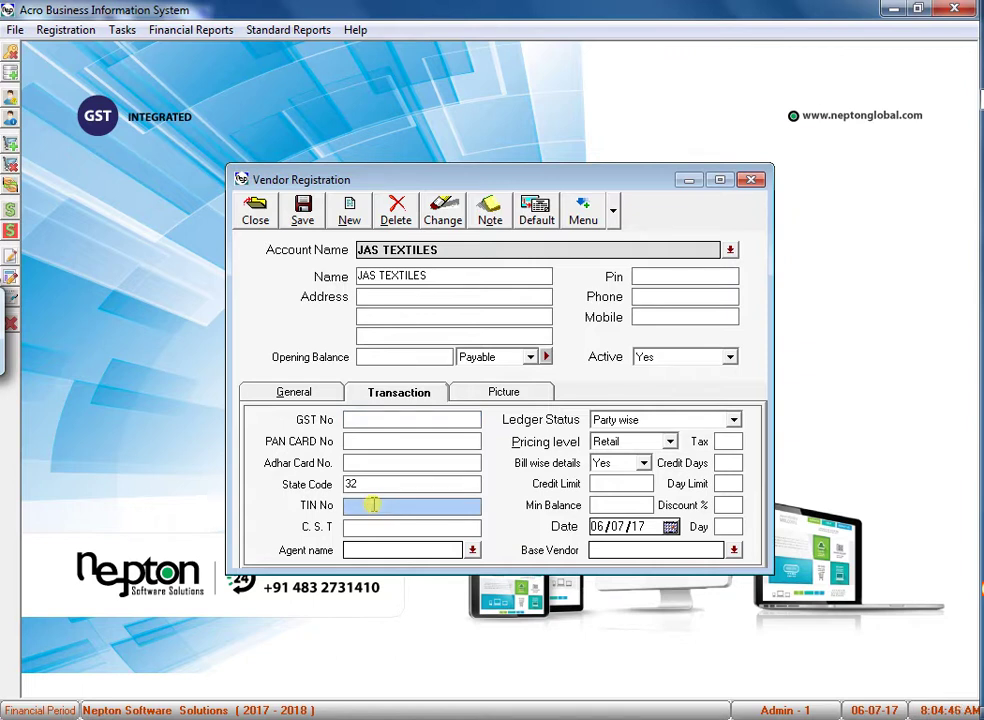
{"action": "left_click", "coordinate": [307, 210]}
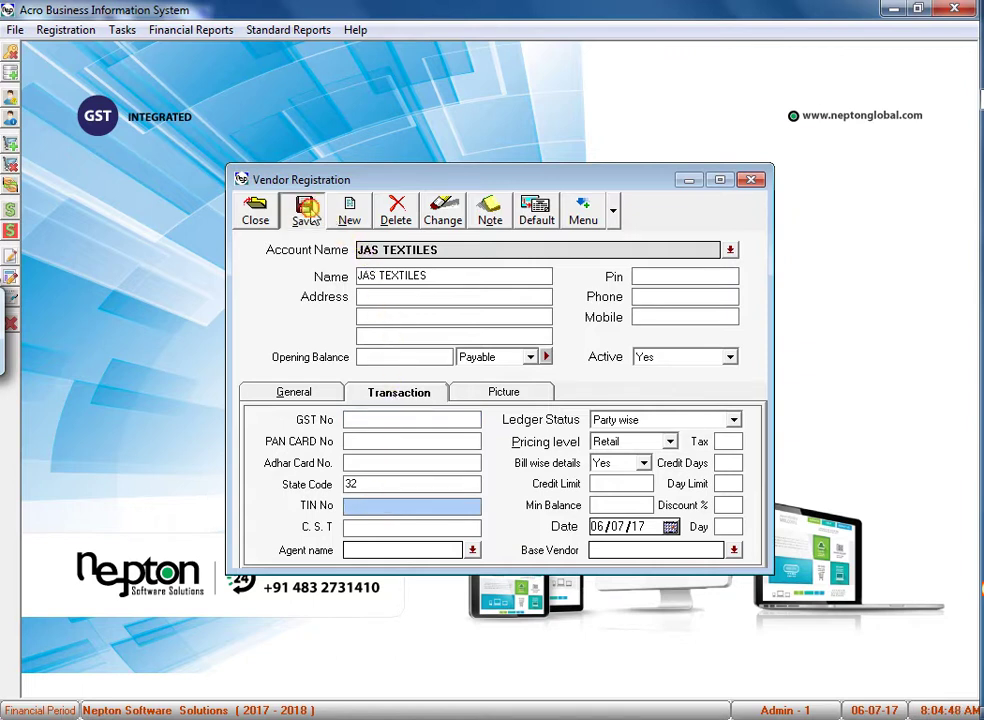
{"action": "left_click", "coordinate": [256, 211]}
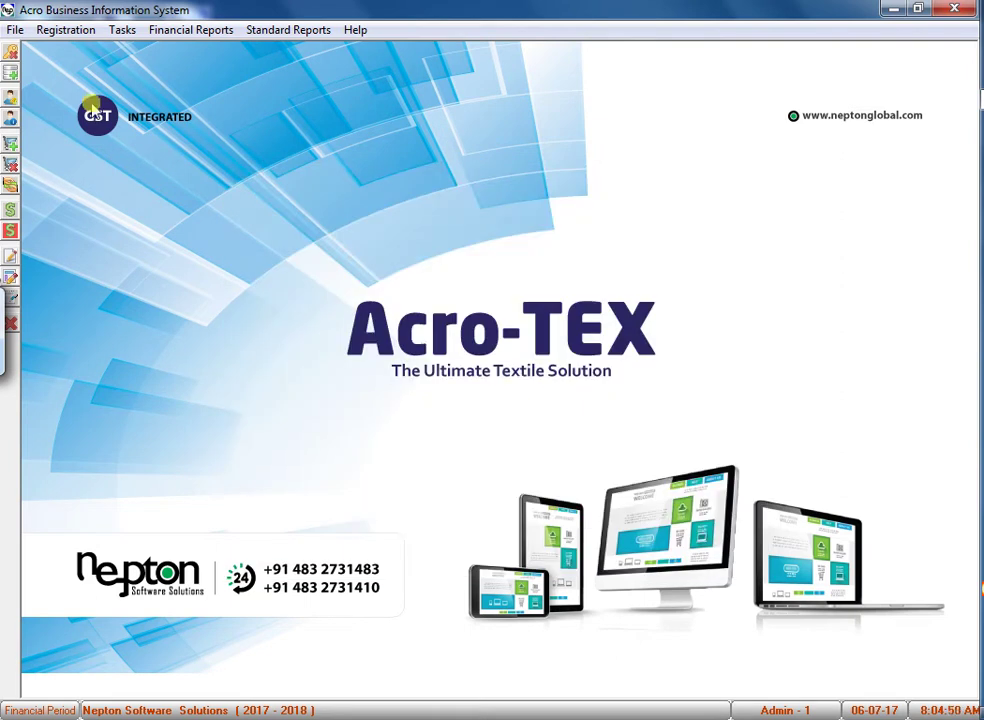
Open the GST tax schedules and select SCHEDULE - II Readymade's Rate After value.
{"action": "left_click", "coordinate": [65, 31]}
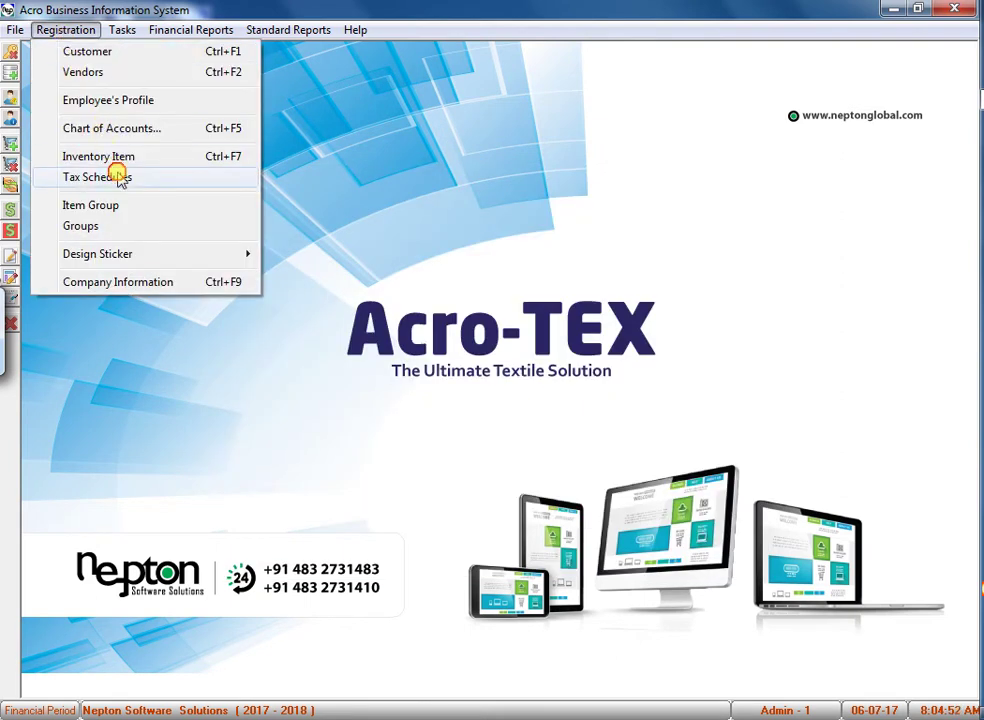
{"action": "left_click", "coordinate": [118, 177]}
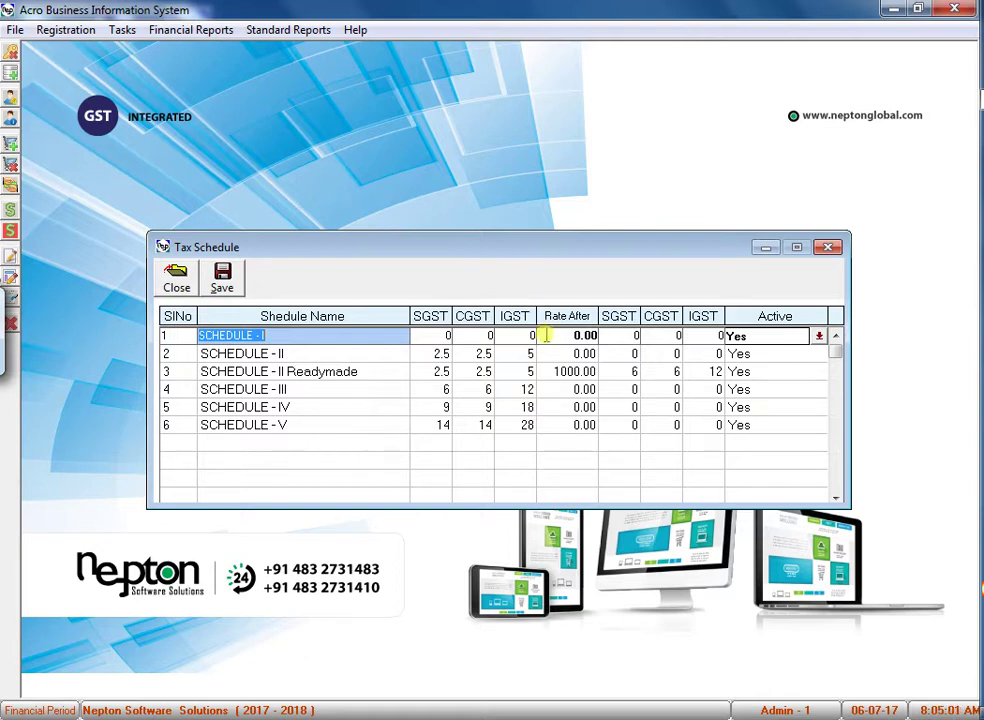
{"action": "left_click", "coordinate": [354, 353]}
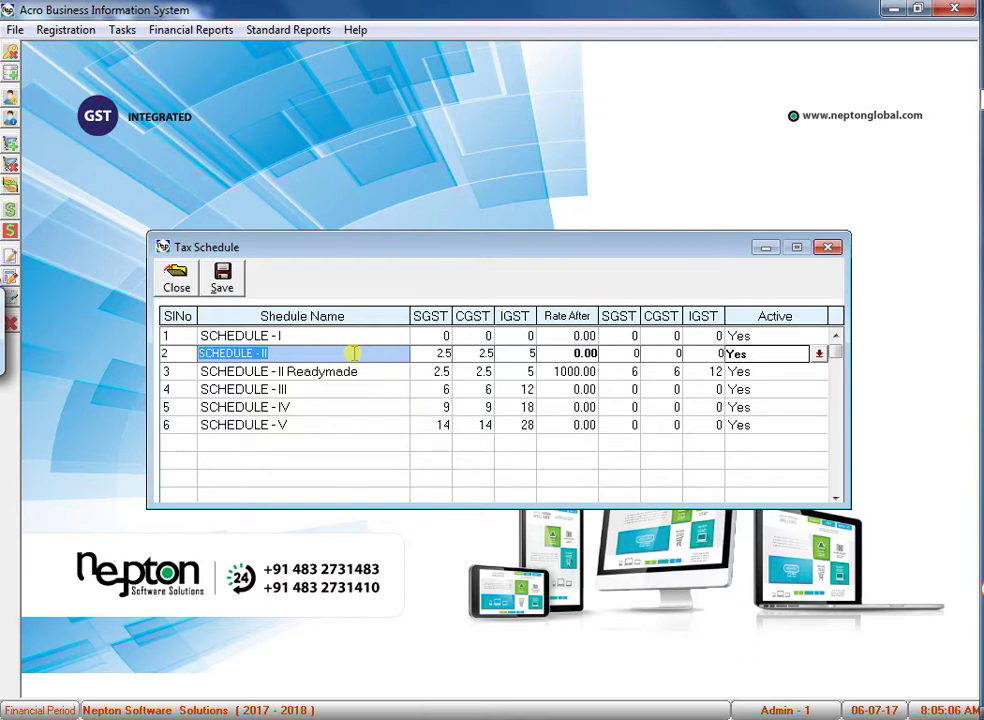
{"action": "left_click", "coordinate": [339, 373]}
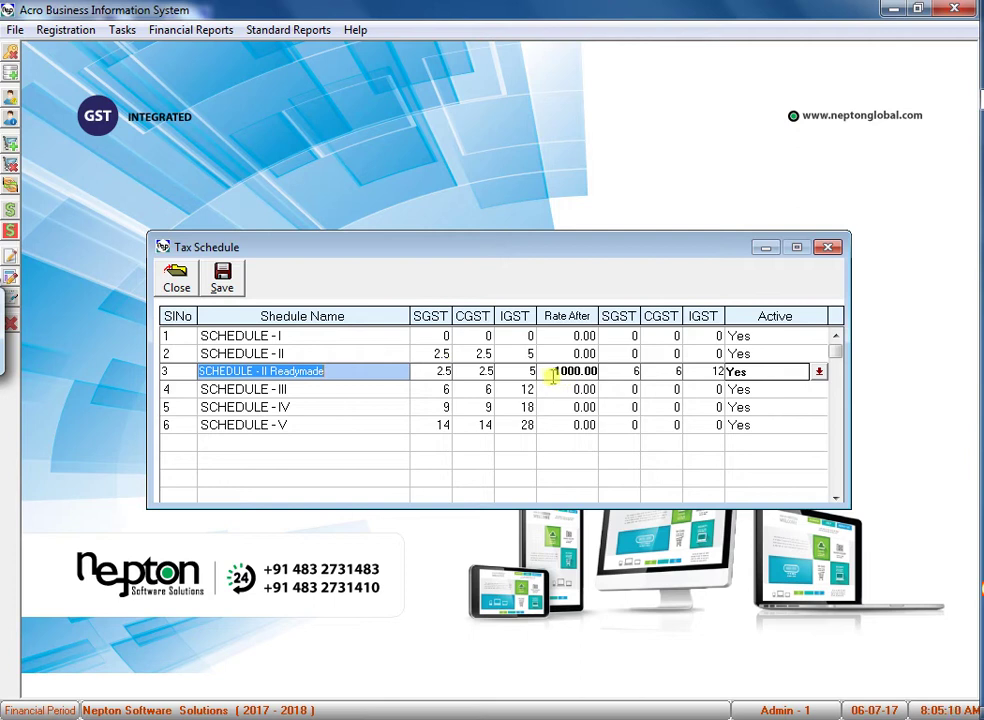
{"action": "left_click", "coordinate": [551, 376]}
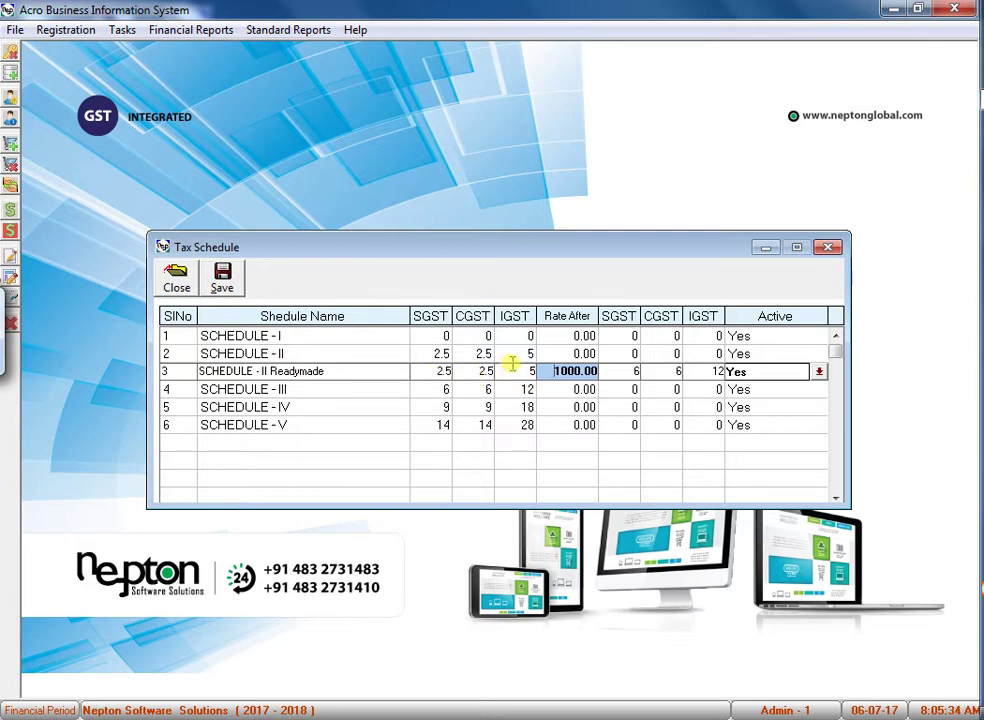
Review the Readymade row's 6/6/12% rates above 1000.00 and save the schedules.
{"action": "left_click", "coordinate": [511, 368]}
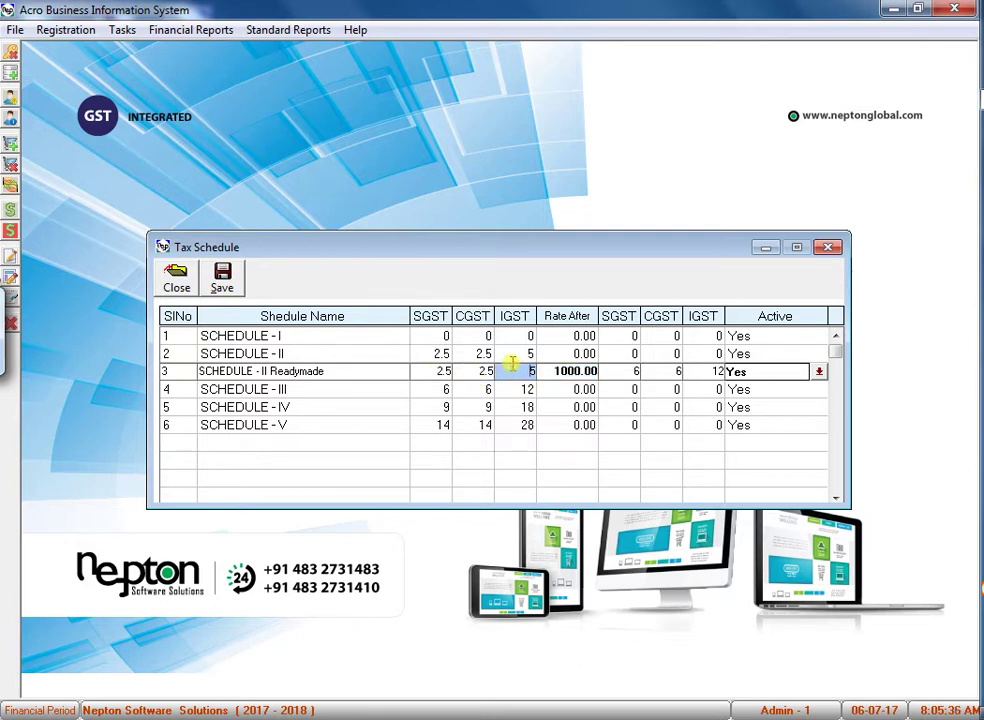
{"action": "key", "text": "Tab"}
{"action": "key", "text": "Tab"}
{"action": "key", "text": "Tab"}
{"action": "key", "text": "Tab"}
{"action": "key", "text": "Tab"}
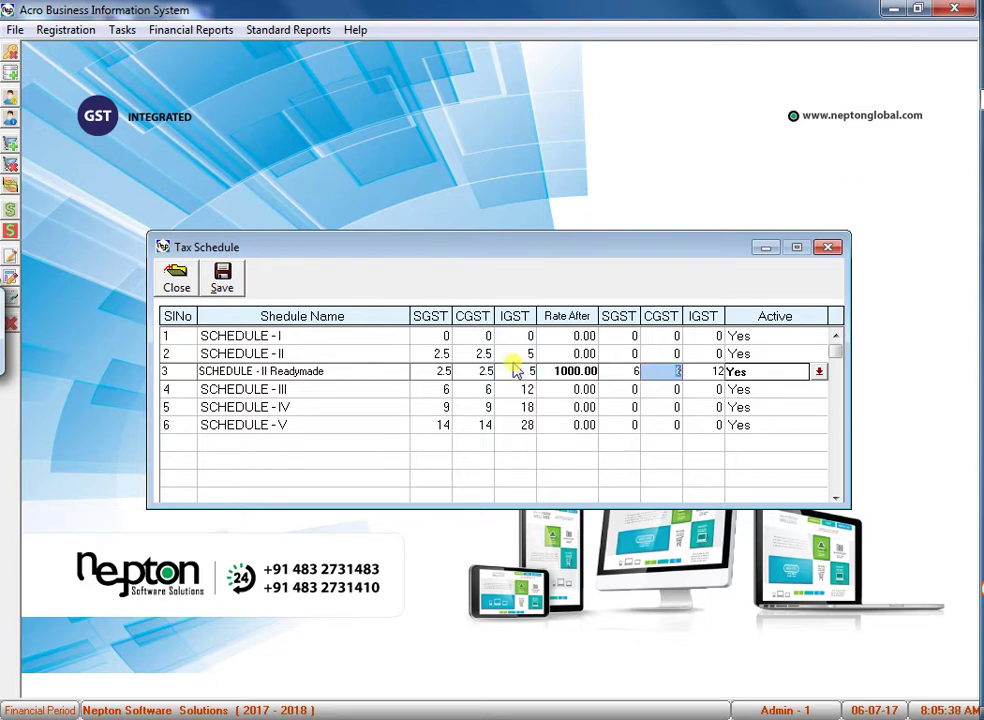
{"action": "key", "text": "Tab"}
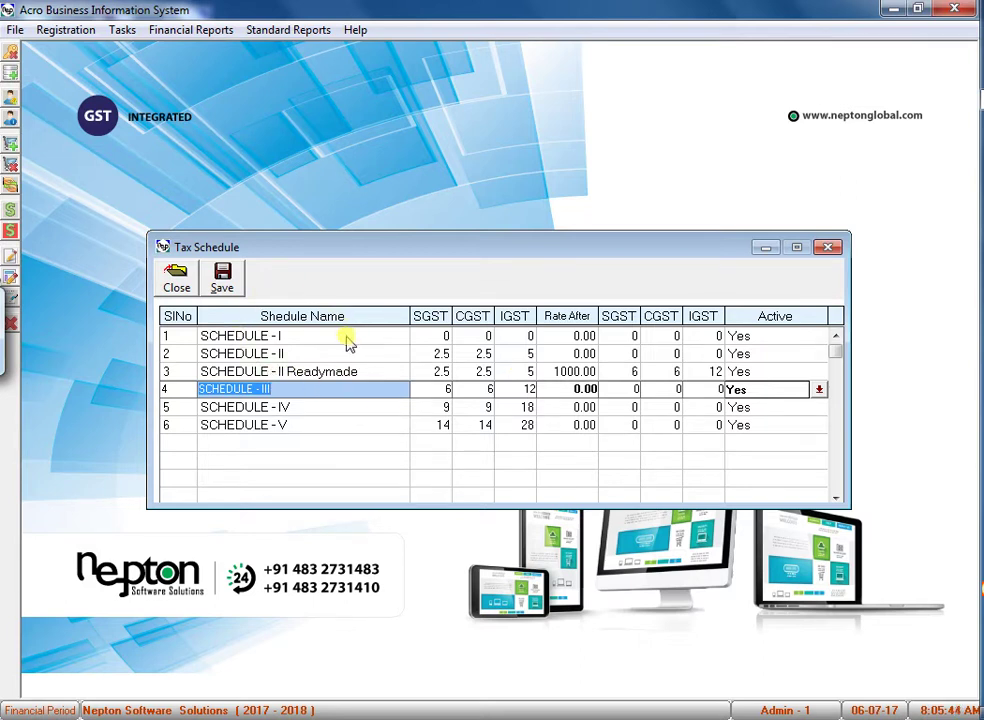
{"action": "left_click", "coordinate": [413, 371]}
{"action": "left_click", "coordinate": [418, 355]}
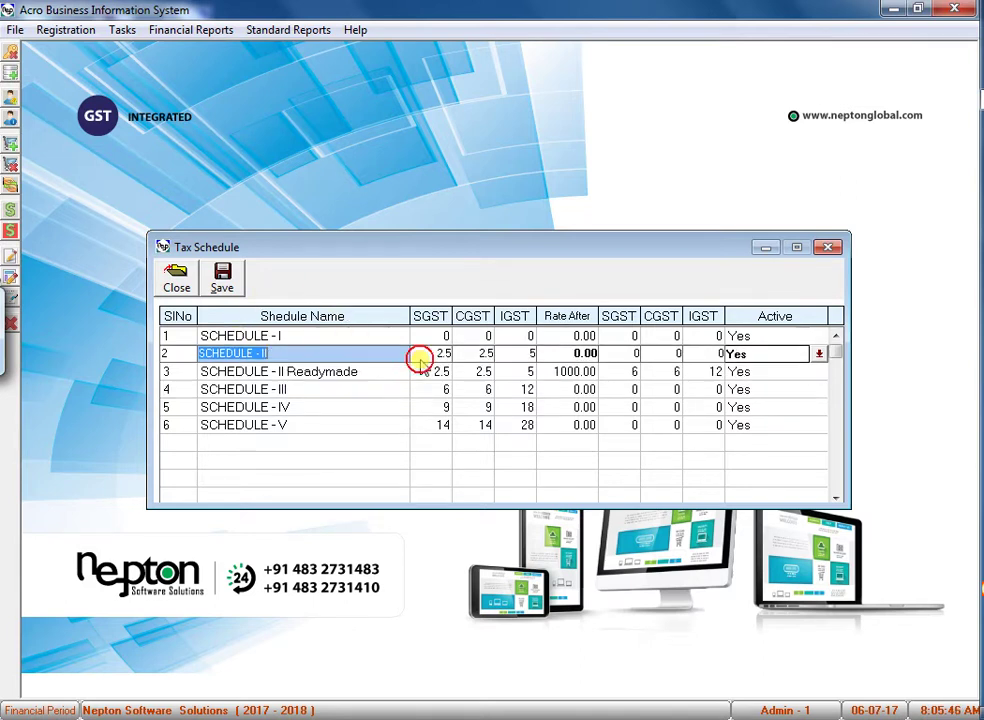
{"action": "left_click", "coordinate": [222, 280]}
{"action": "left_click", "coordinate": [50, 28]}
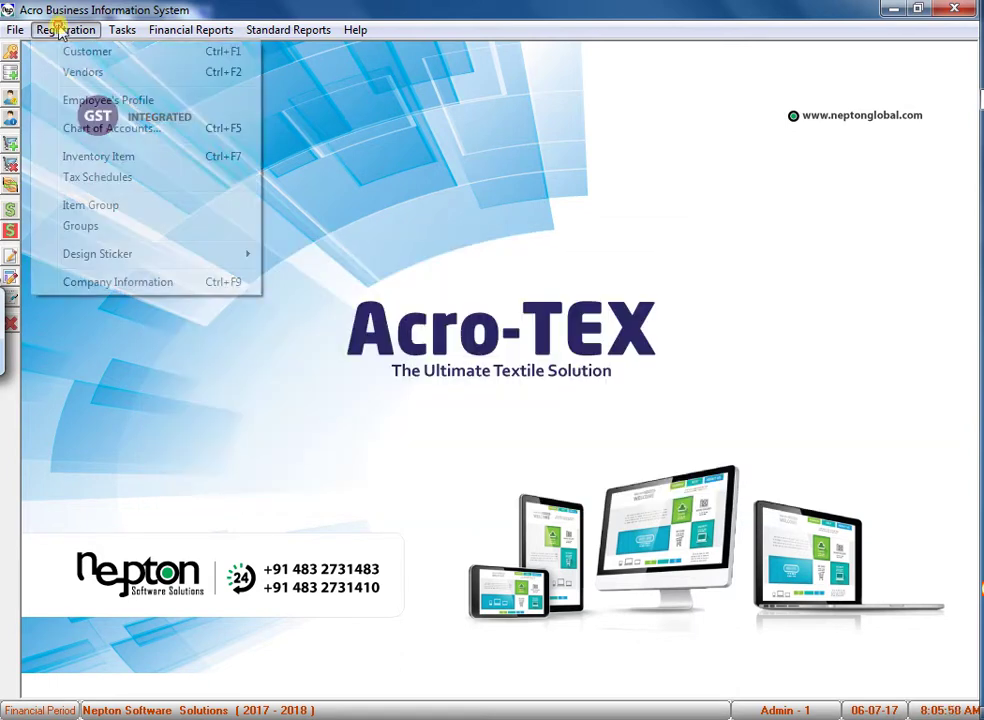
Load Baby Bed in Inventory Items, assign SCHEDULE - II Readymade, and save.
{"action": "left_click", "coordinate": [99, 155]}
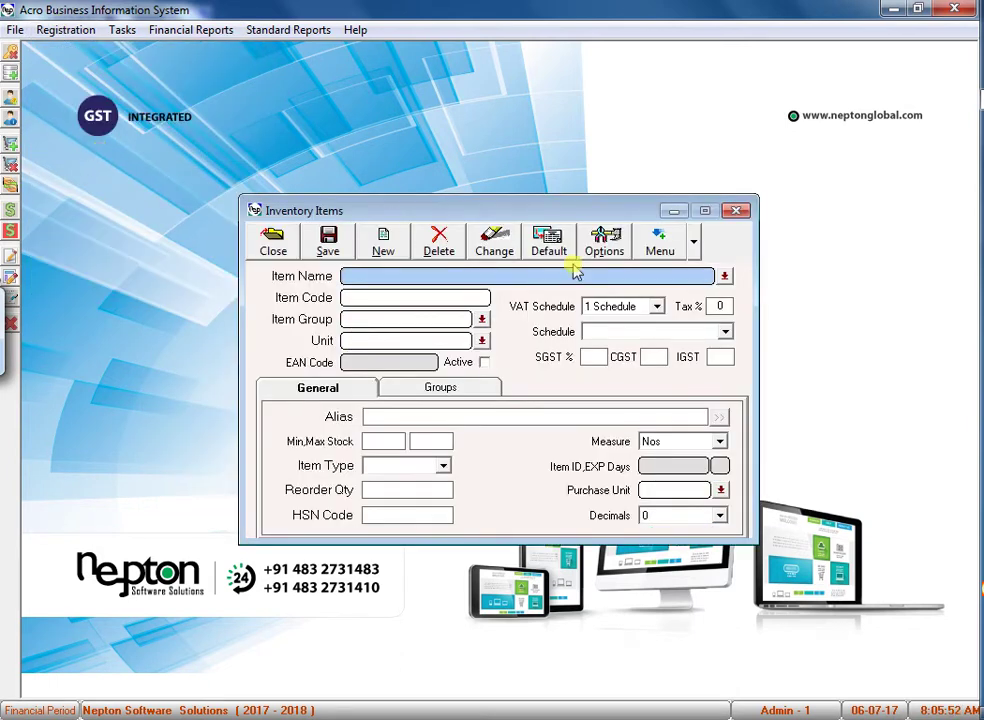
{"action": "left_click", "coordinate": [722, 275]}
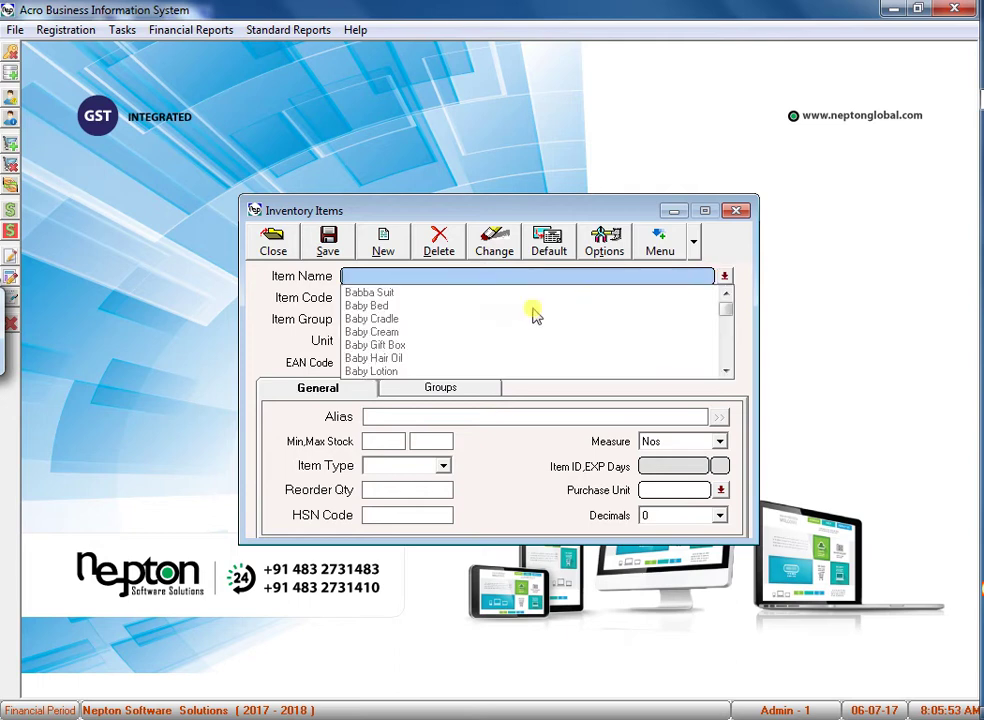
{"action": "left_click", "coordinate": [392, 306]}
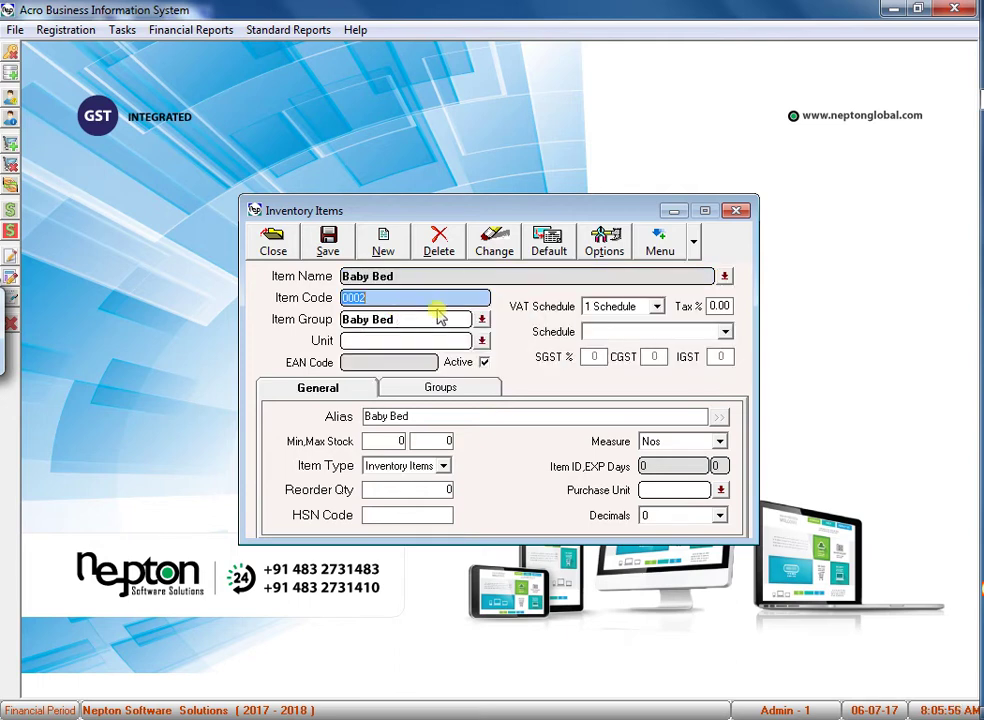
{"action": "left_click", "coordinate": [605, 333]}
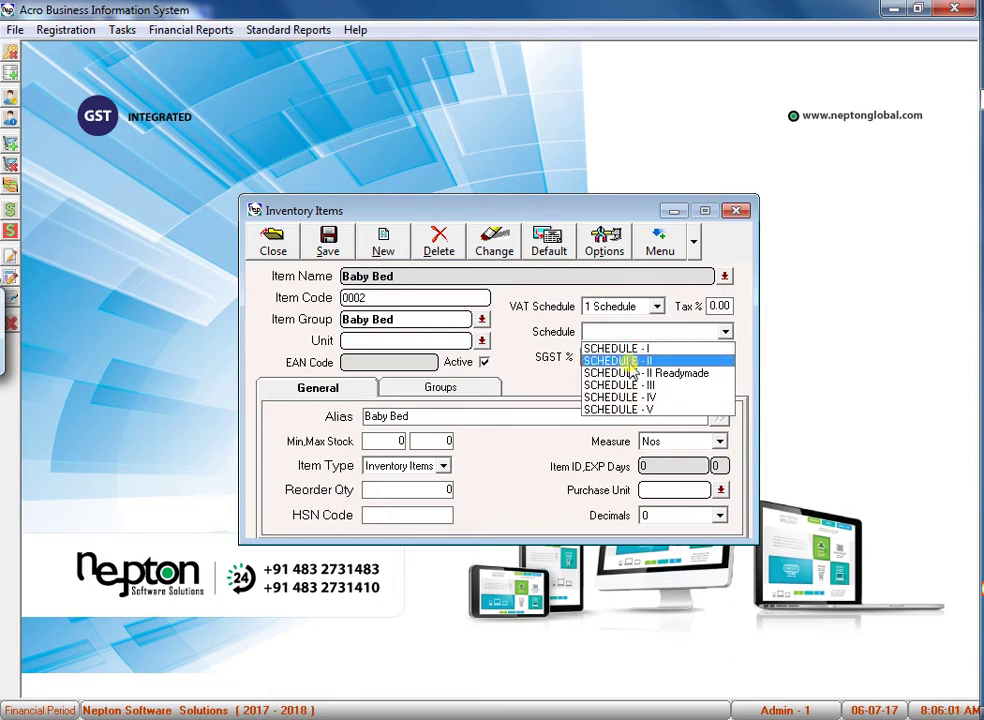
{"action": "left_click", "coordinate": [628, 373]}
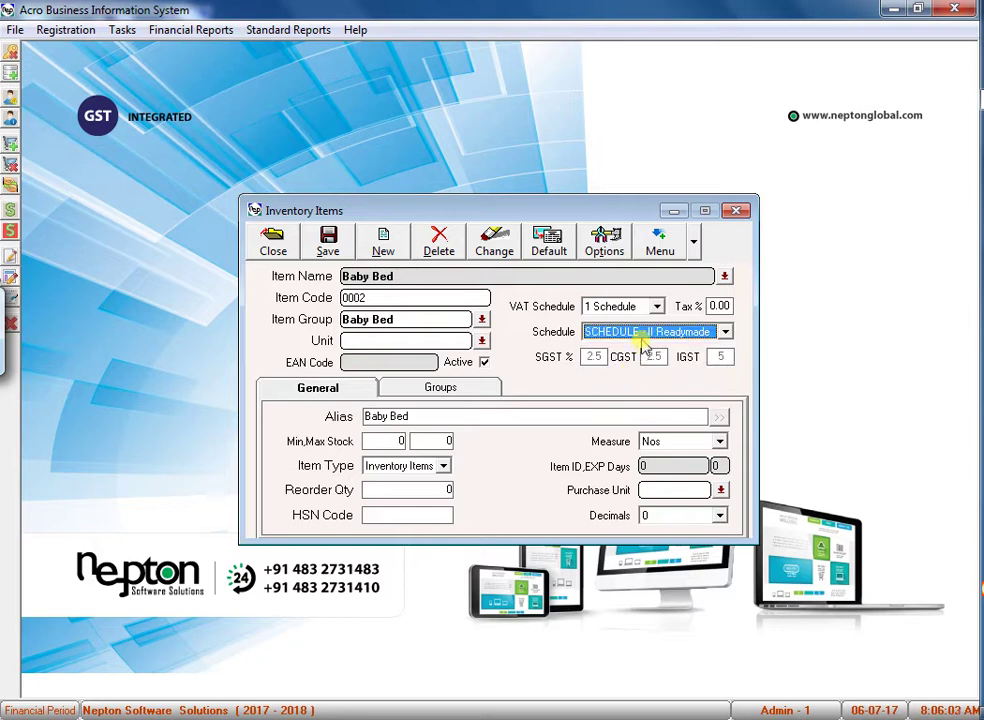
{"action": "left_click", "coordinate": [642, 332]}
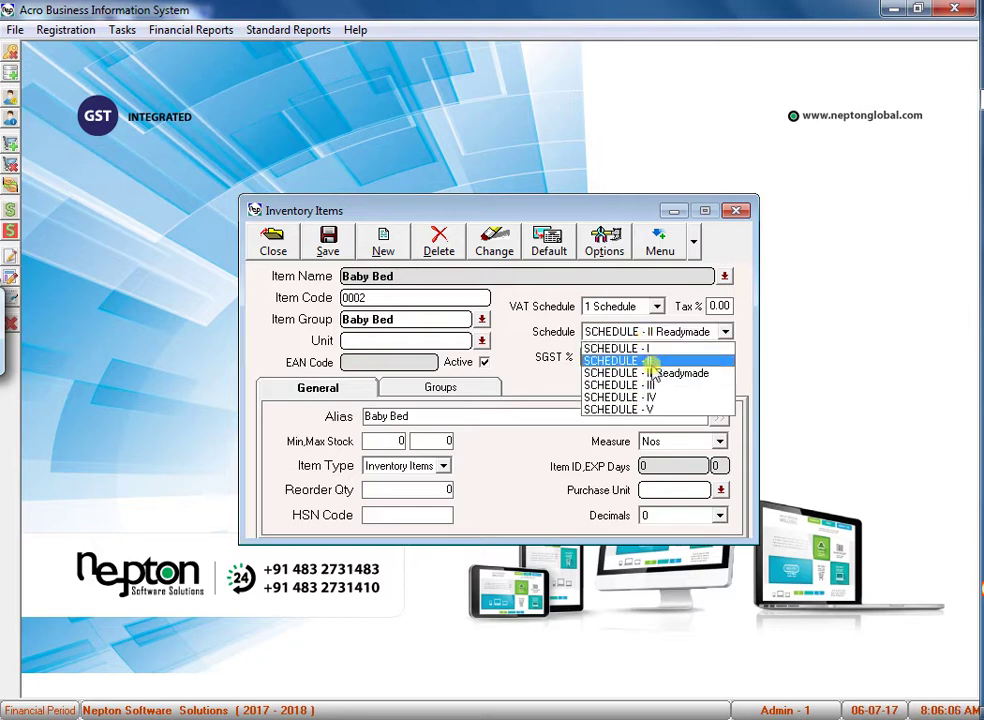
{"action": "left_click", "coordinate": [655, 373]}
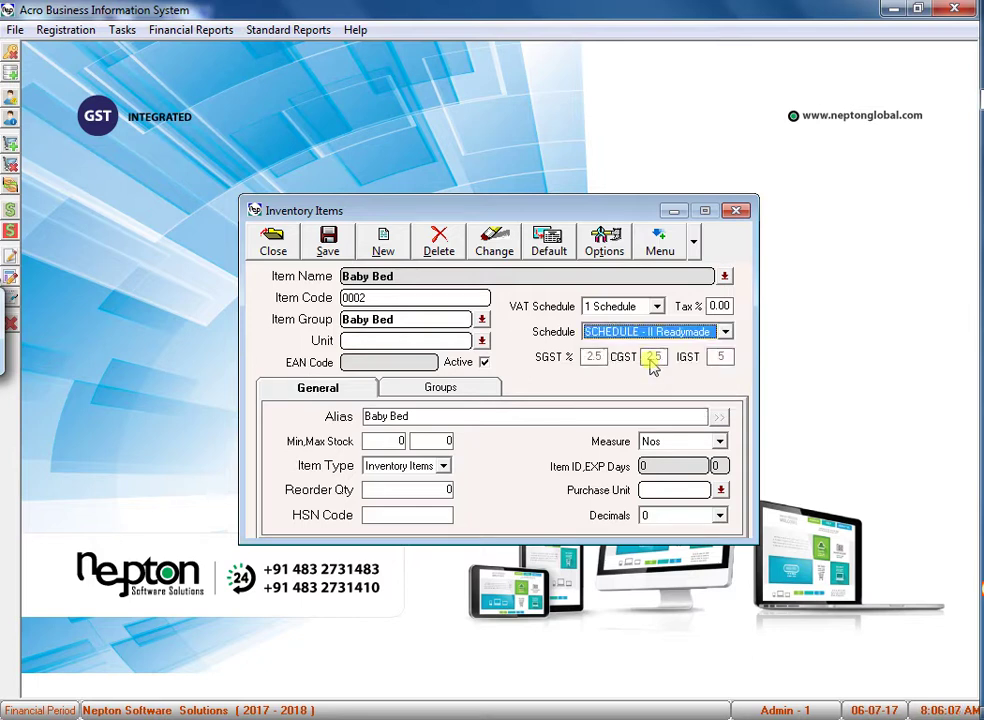
{"action": "left_click", "coordinate": [320, 248]}
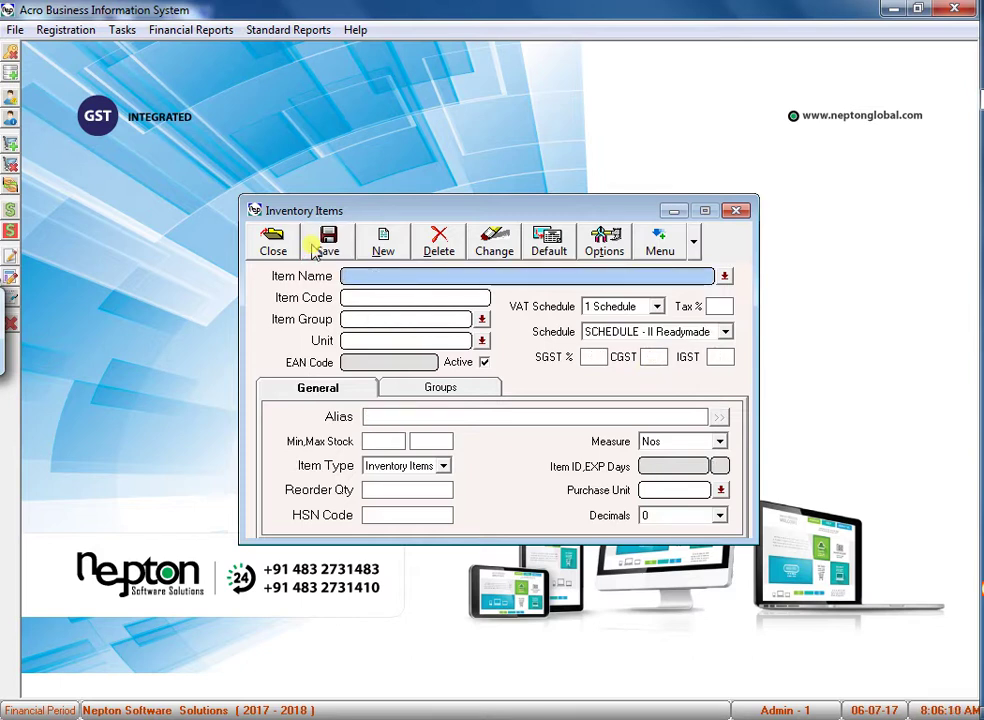
Give Running Cloth schedule SCHEDULE - II and HSN code 45252, save, and close.
{"action": "type", "text": "RUNning Cloth"}
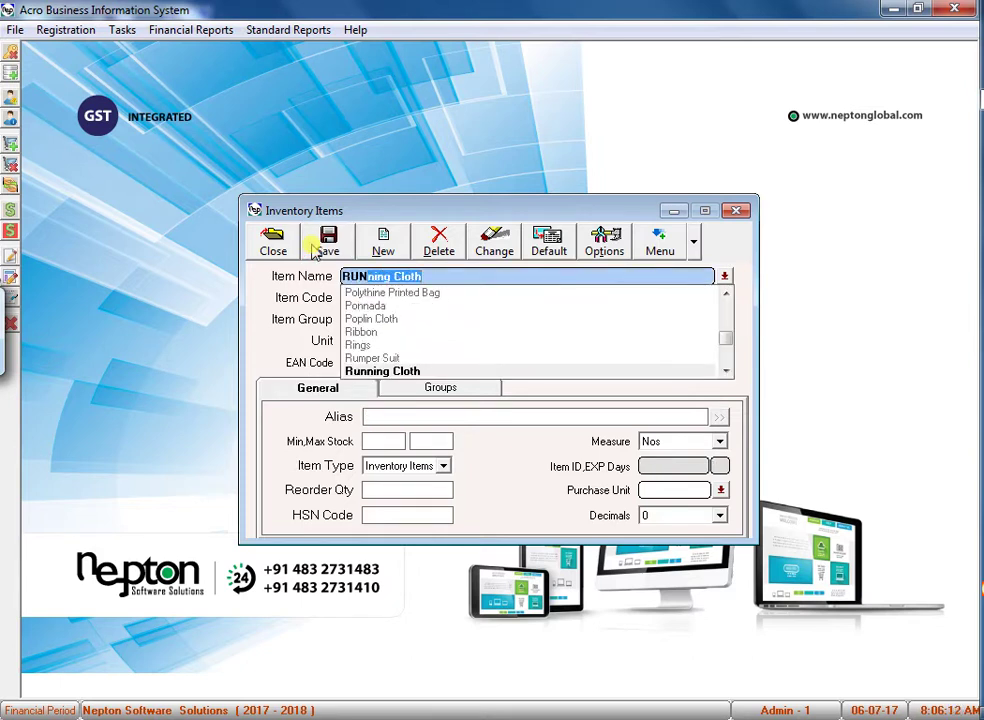
{"action": "left_click", "coordinate": [410, 371]}
{"action": "left_click", "coordinate": [617, 330]}
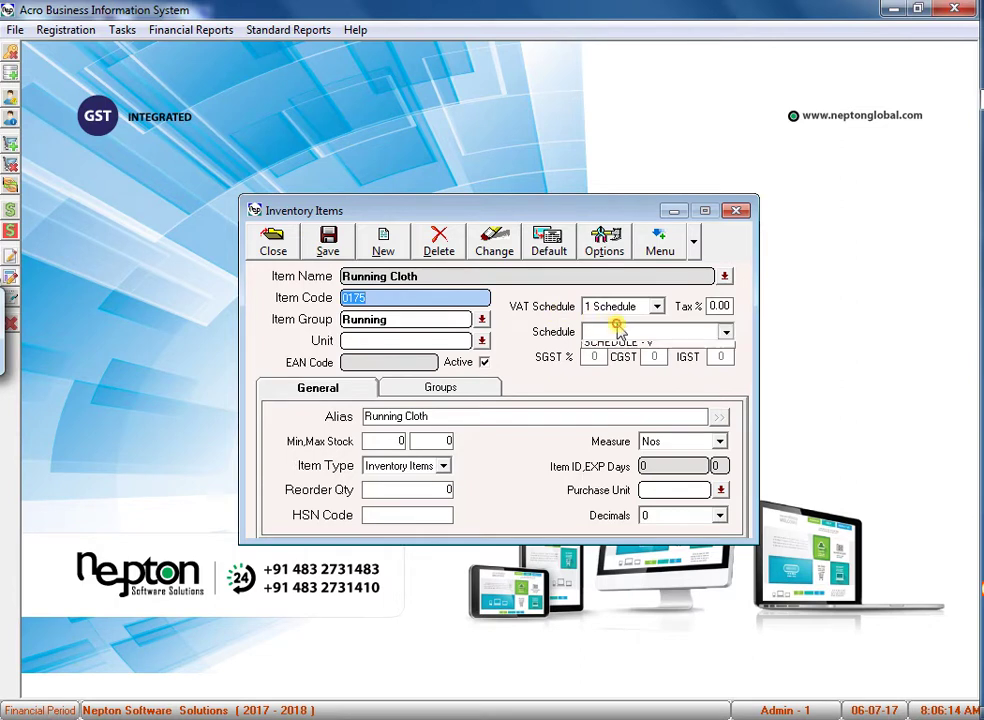
{"action": "left_click", "coordinate": [617, 358]}
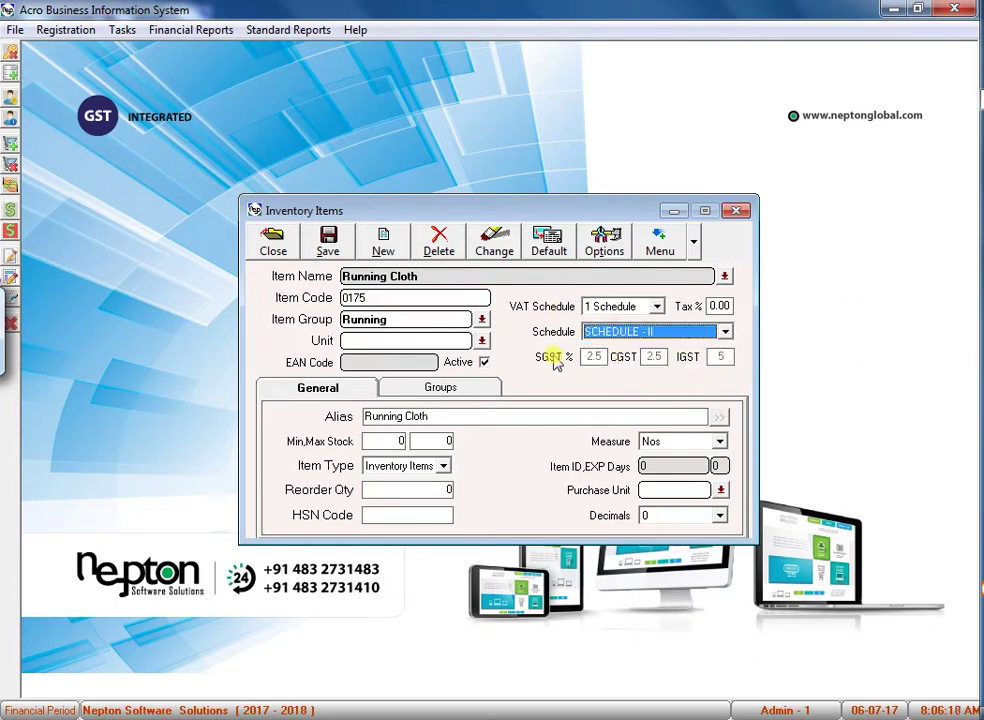
{"action": "left_click", "coordinate": [367, 515]}
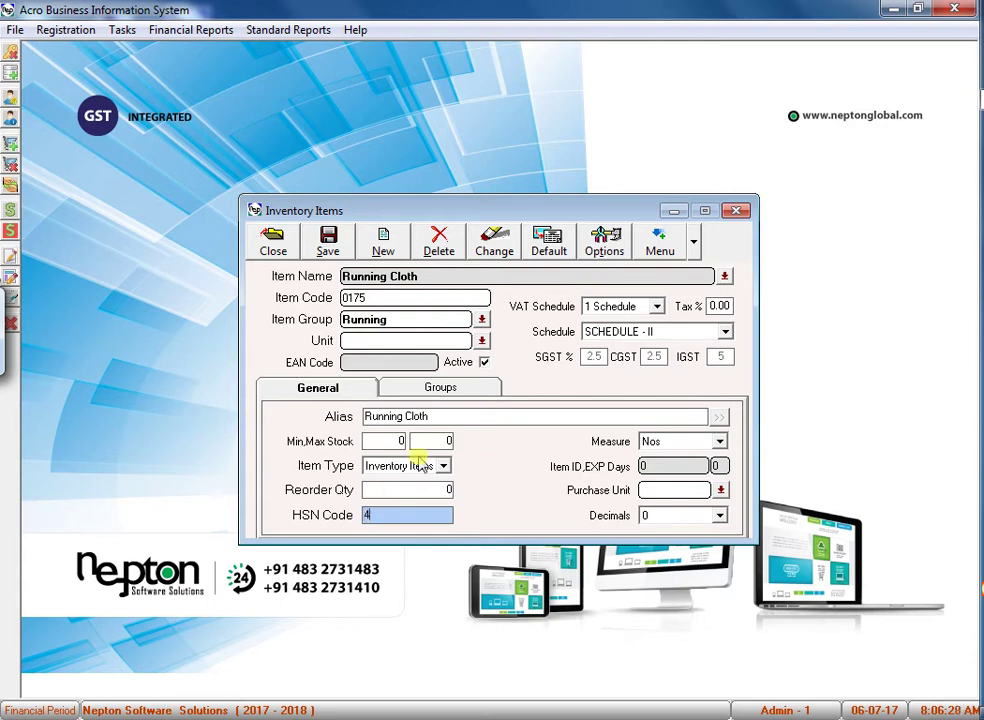
{"action": "type", "text": "5252"}
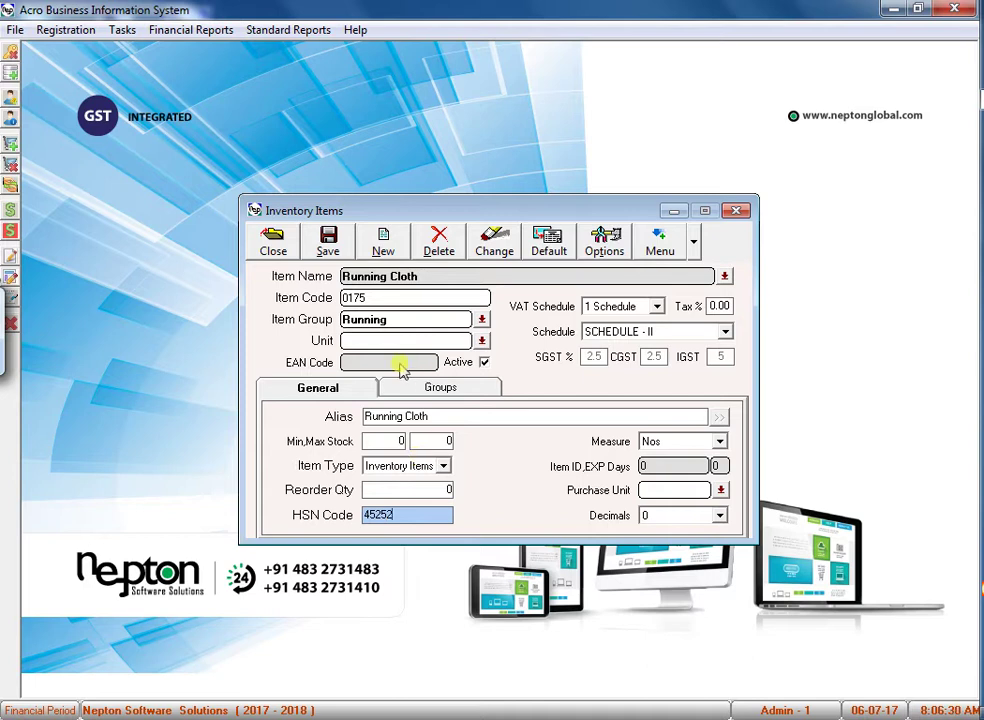
{"action": "left_click", "coordinate": [328, 243]}
{"action": "left_click", "coordinate": [273, 245]}
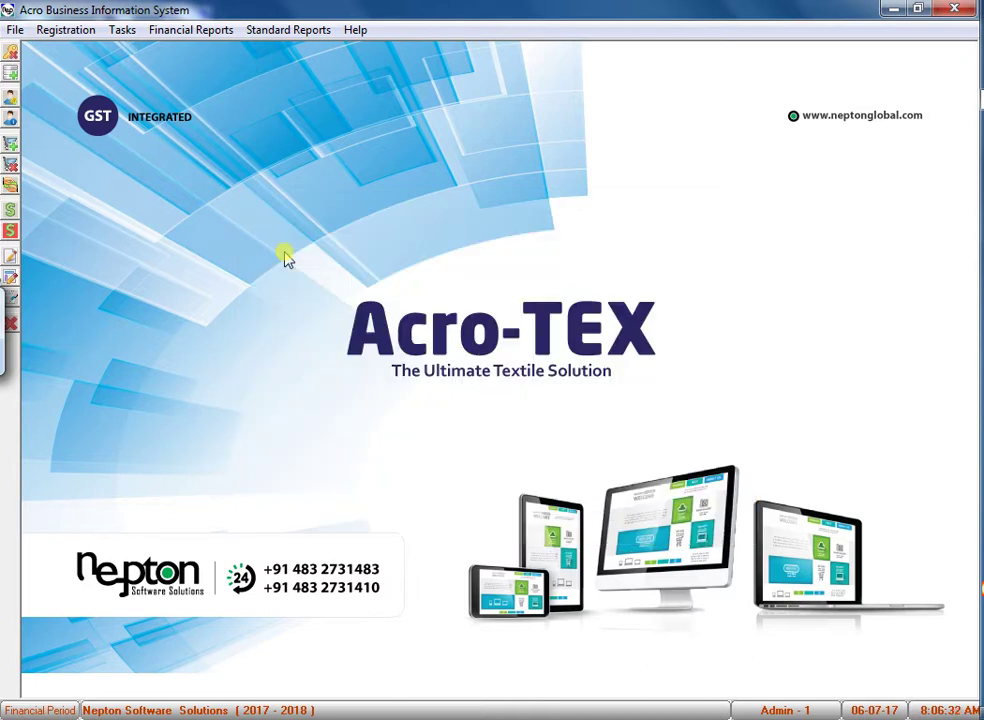
Open the Item List report settings under Standard Reports.
{"action": "left_click", "coordinate": [68, 32]}
{"action": "left_click", "coordinate": [123, 157]}
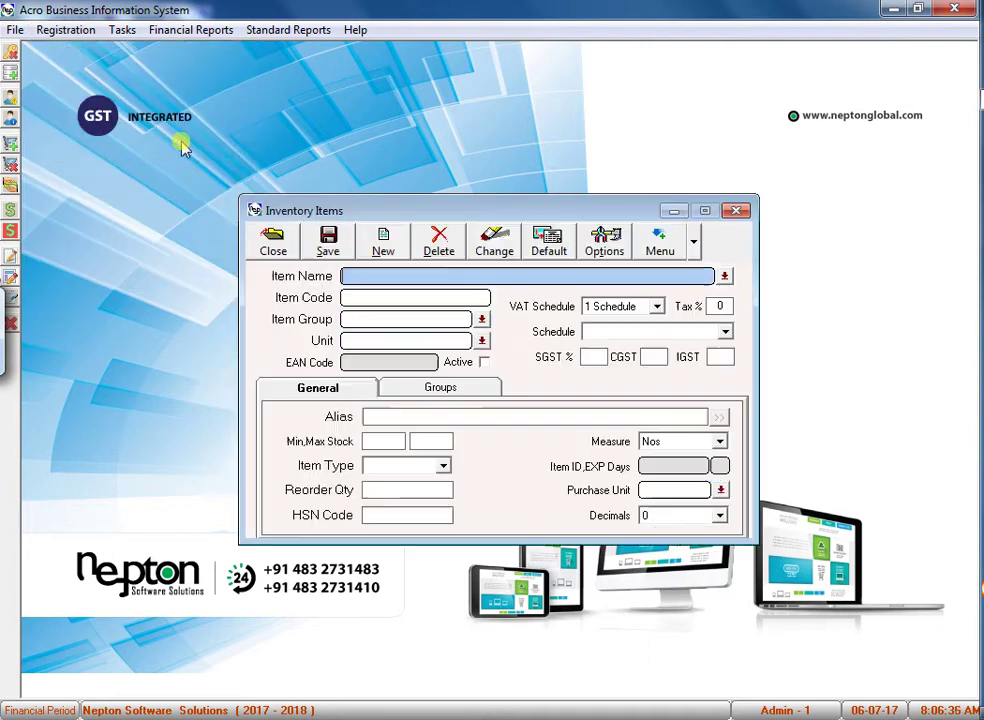
{"action": "left_click", "coordinate": [291, 29]}
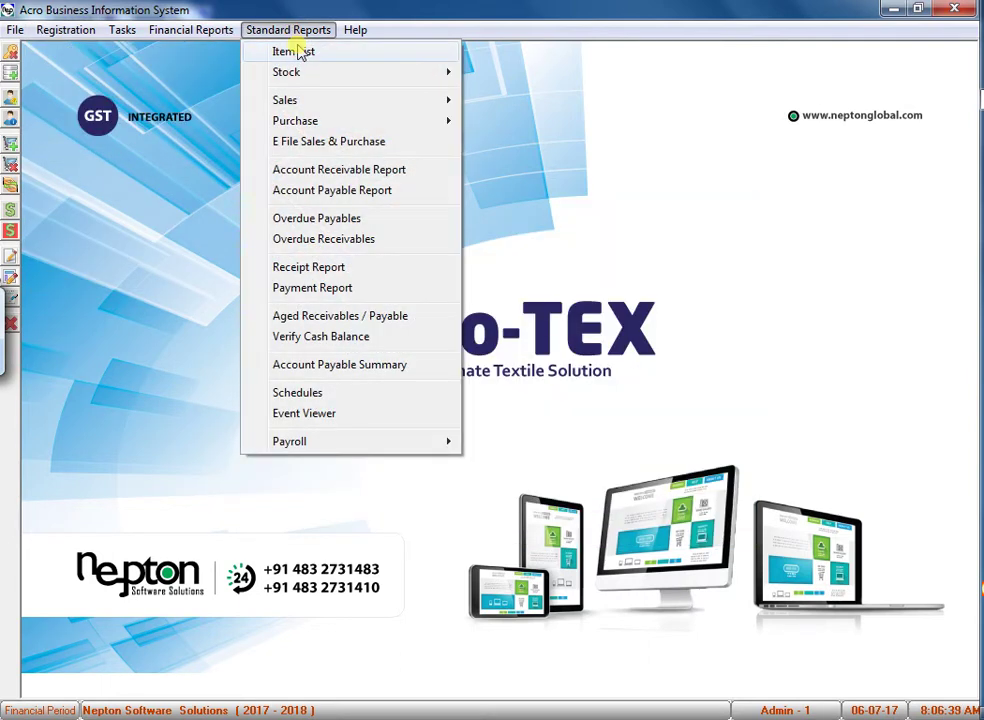
{"action": "left_click", "coordinate": [305, 48]}
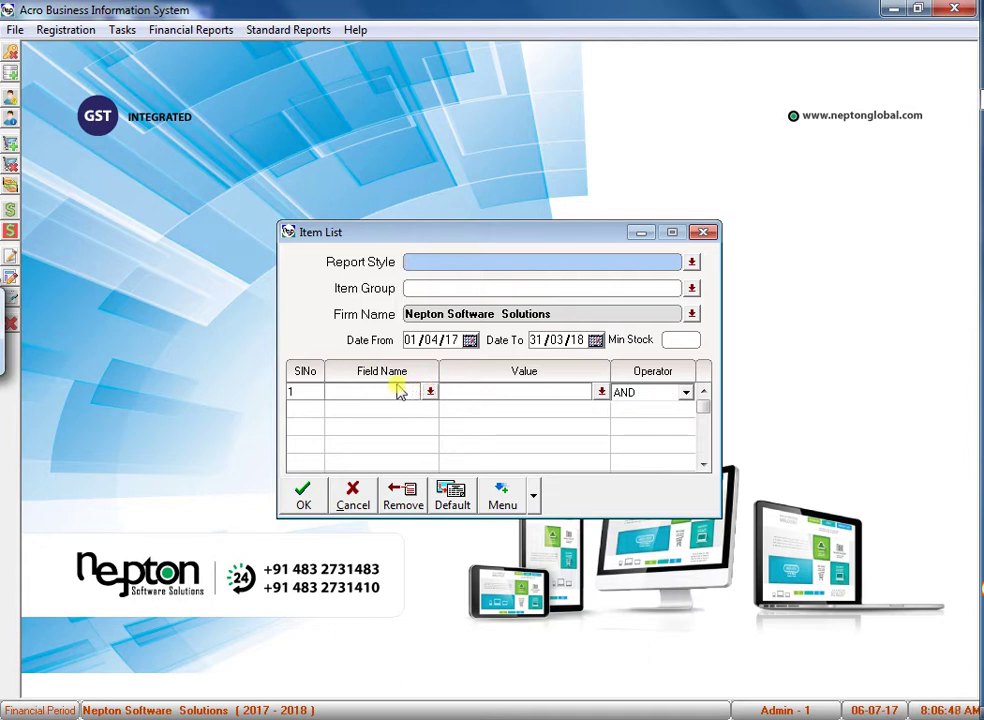
Filter the item list on Tax value 2 and run the Inventory Report.
{"action": "left_click", "coordinate": [394, 389]}
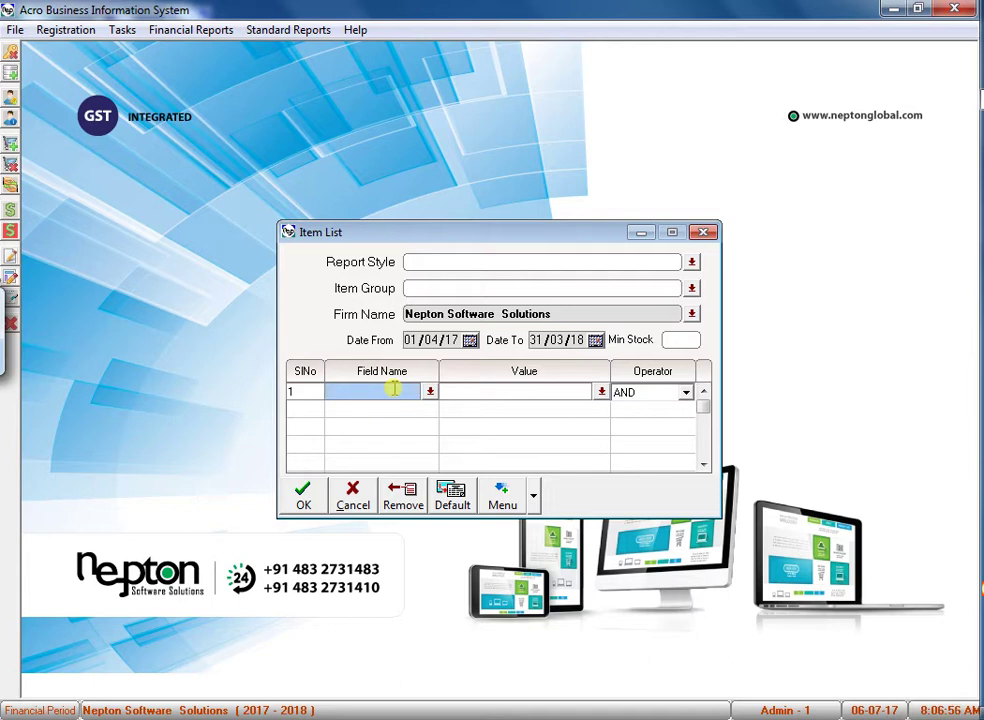
{"action": "type", "text": "TE"}
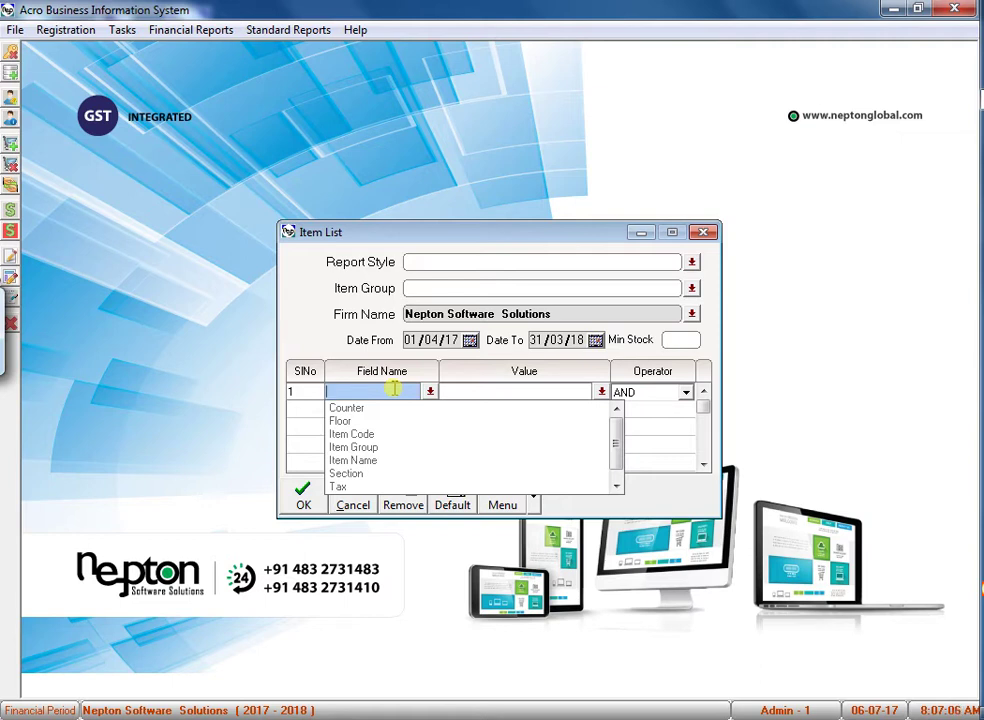
{"action": "type", "text": "TAX"}
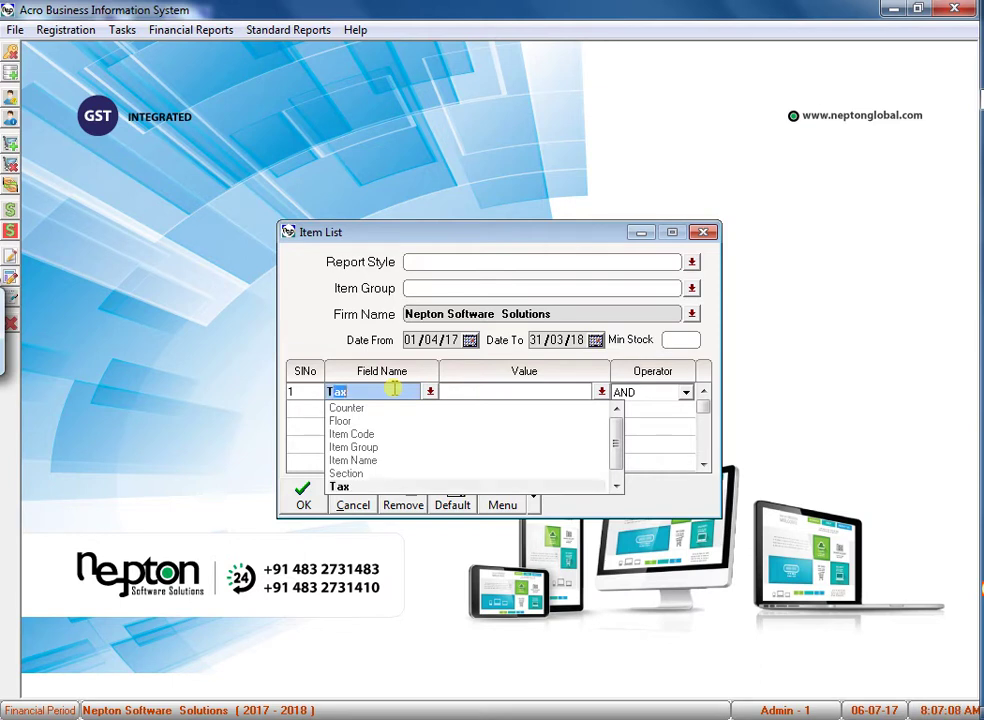
{"action": "key", "text": "Return"}
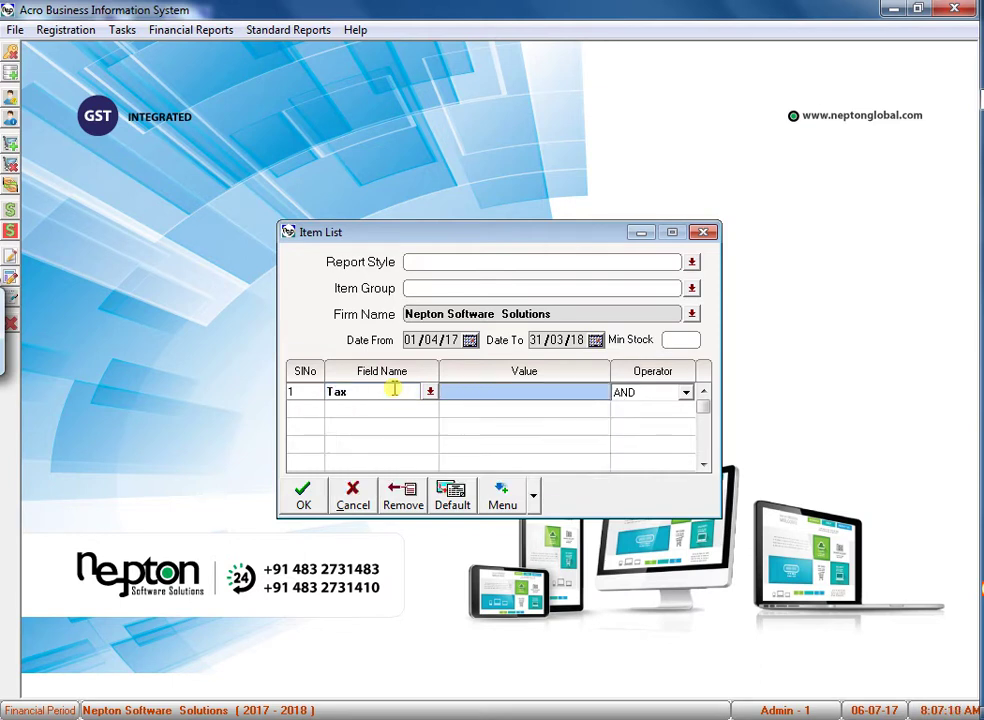
{"action": "type", "text": "2"}
{"action": "key", "text": "Return"}
{"action": "key", "text": "Return"}
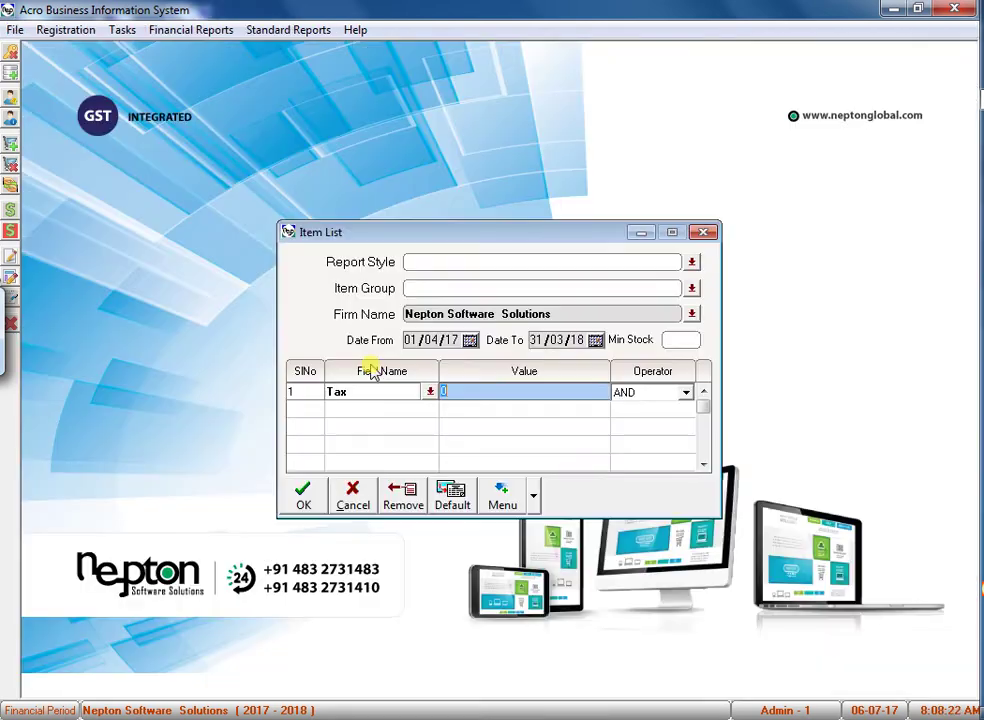
{"action": "type", "text": "2"}
{"action": "key", "text": "Return"}
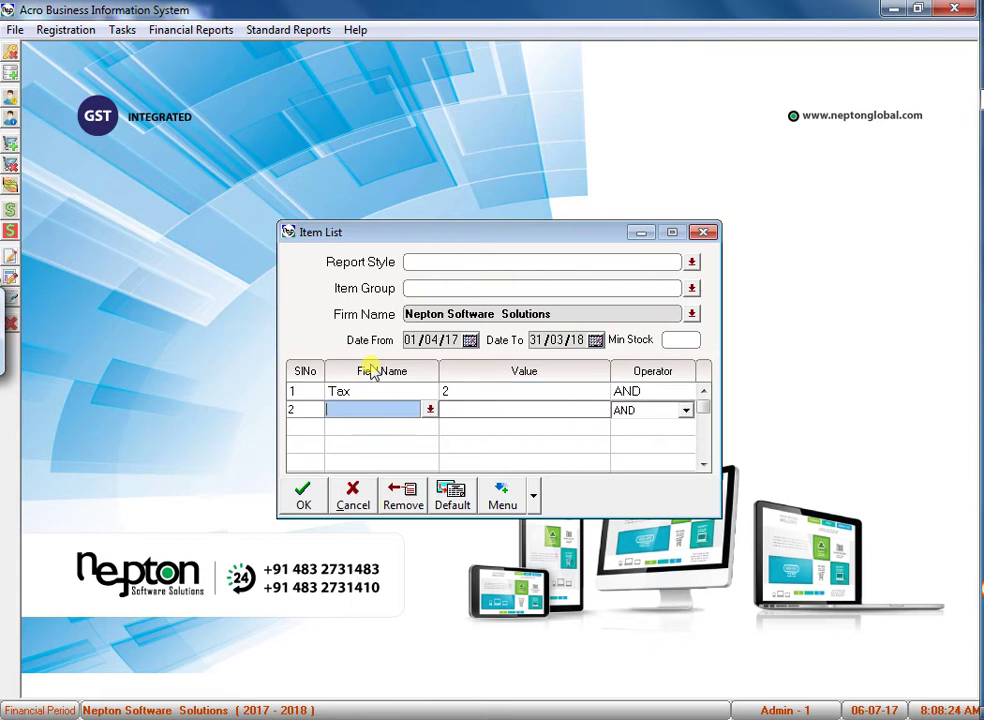
{"action": "key", "text": "Return"}
{"action": "scroll", "coordinate": [468, 290], "scroll_direction": "down", "scroll_amount": 11}
{"action": "scroll", "coordinate": [468, 290], "scroll_direction": "down", "scroll_amount": 12}
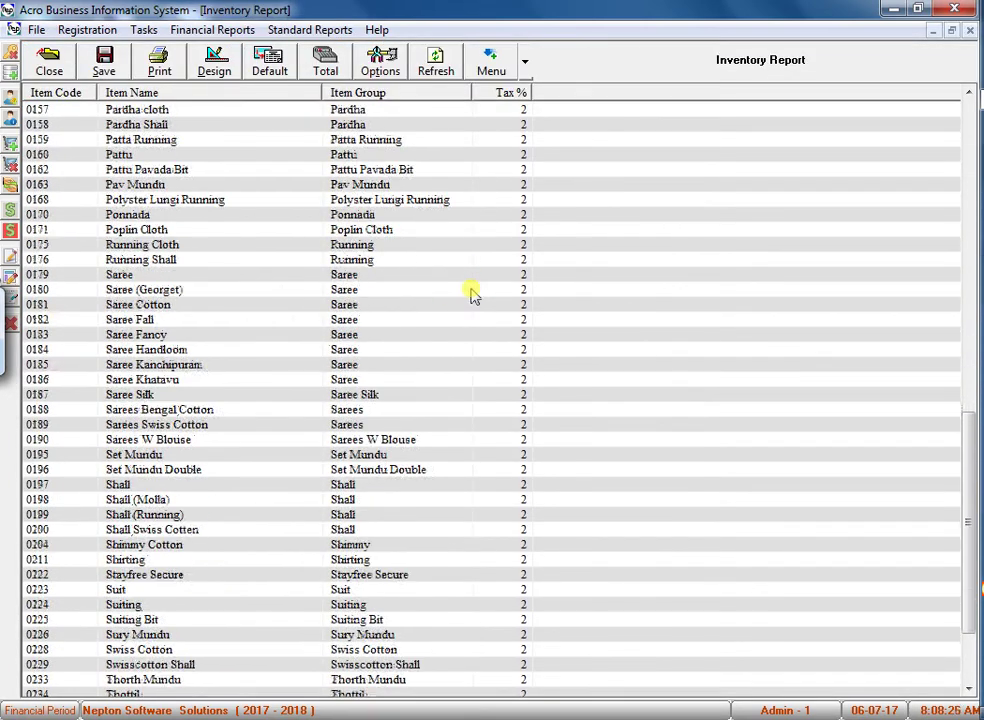
Select all 2% items, bulk-set their GST schedule to SCHEDULE - II, and close the report.
{"action": "left_click", "coordinate": [303, 306]}
{"action": "key", "text": "ctrl+a"}
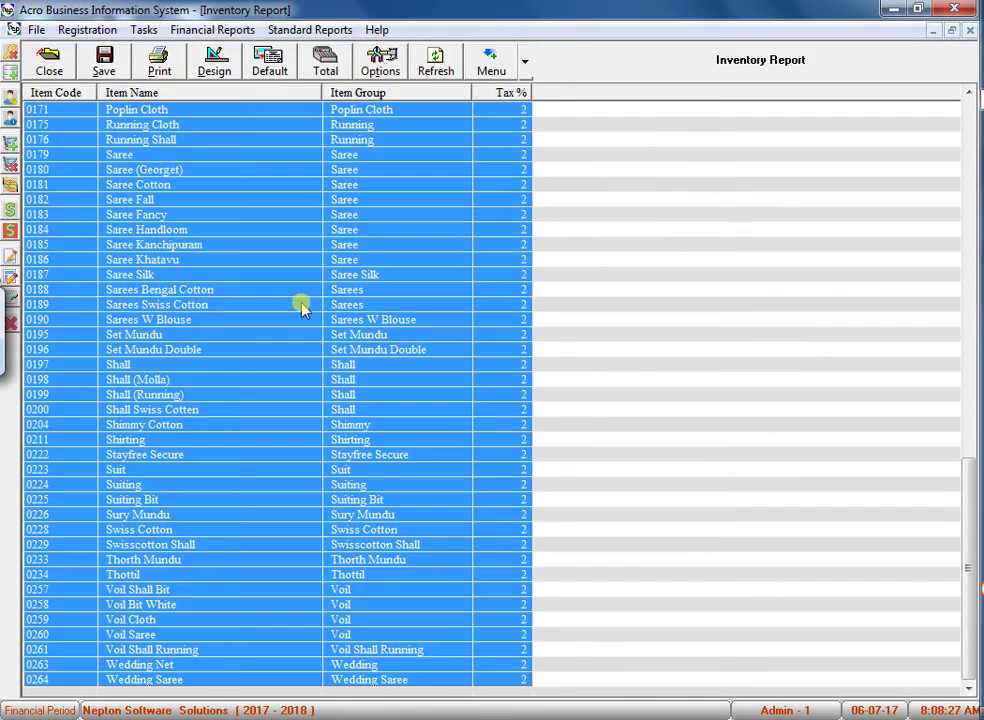
{"action": "left_click", "coordinate": [524, 64]}
{"action": "left_click", "coordinate": [515, 135]}
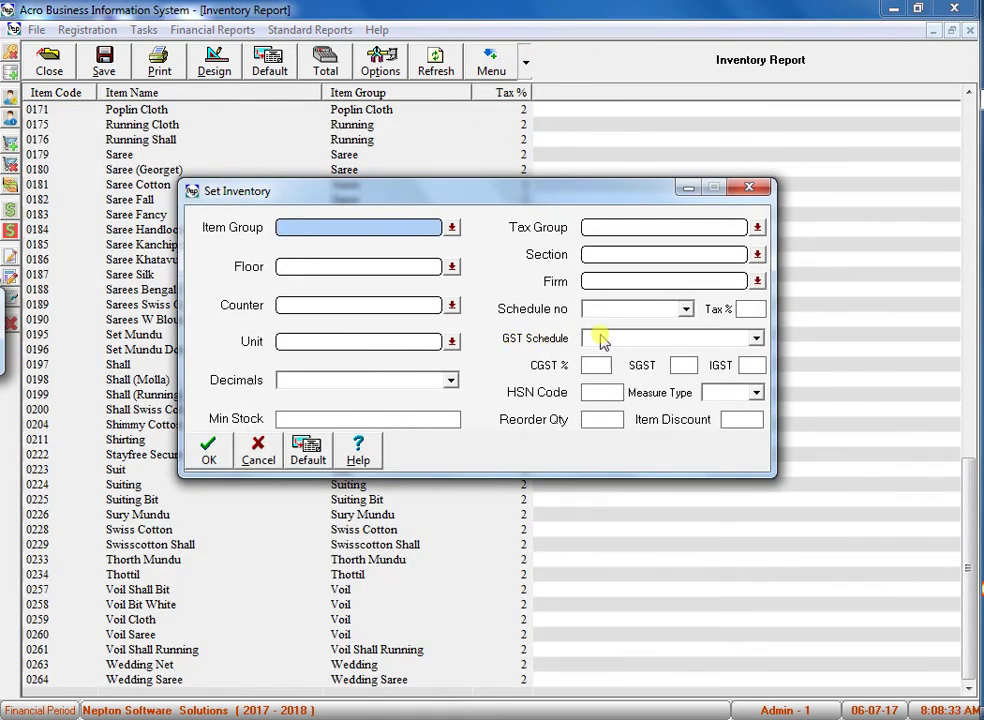
{"action": "left_click", "coordinate": [601, 337]}
{"action": "left_click", "coordinate": [621, 367]}
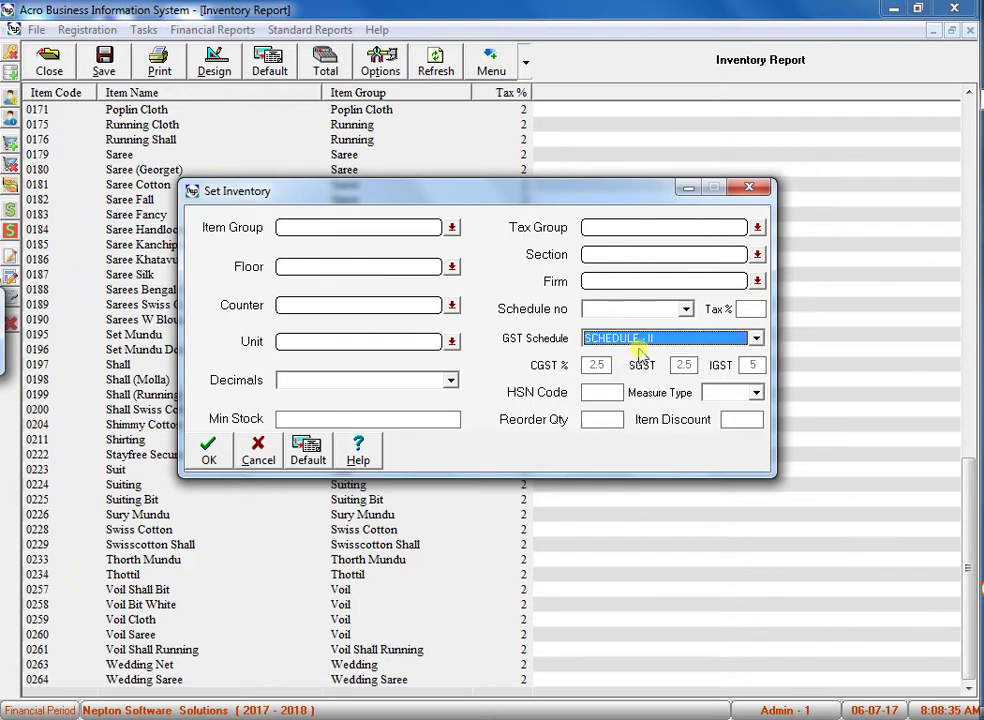
{"action": "left_click", "coordinate": [634, 340]}
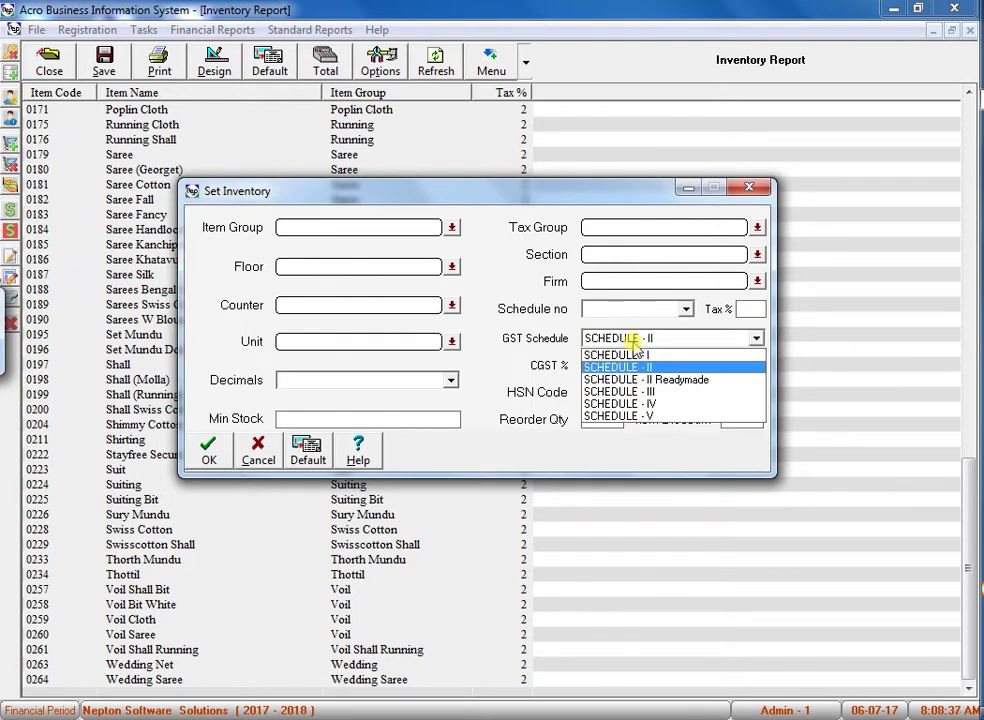
{"action": "left_click", "coordinate": [643, 368]}
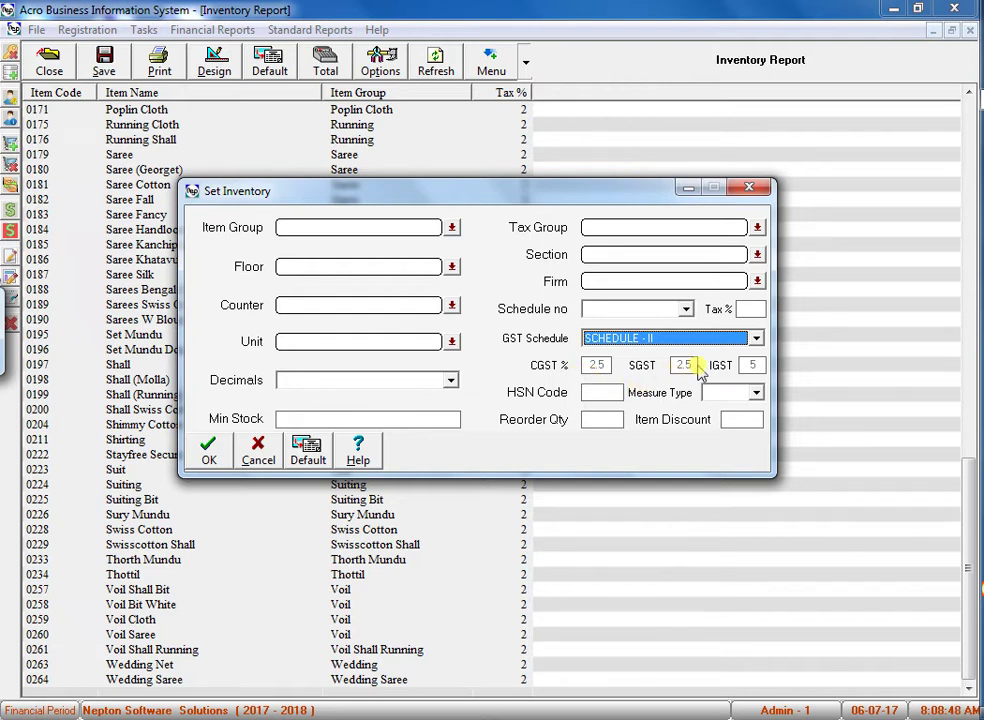
{"action": "left_click", "coordinate": [226, 452]}
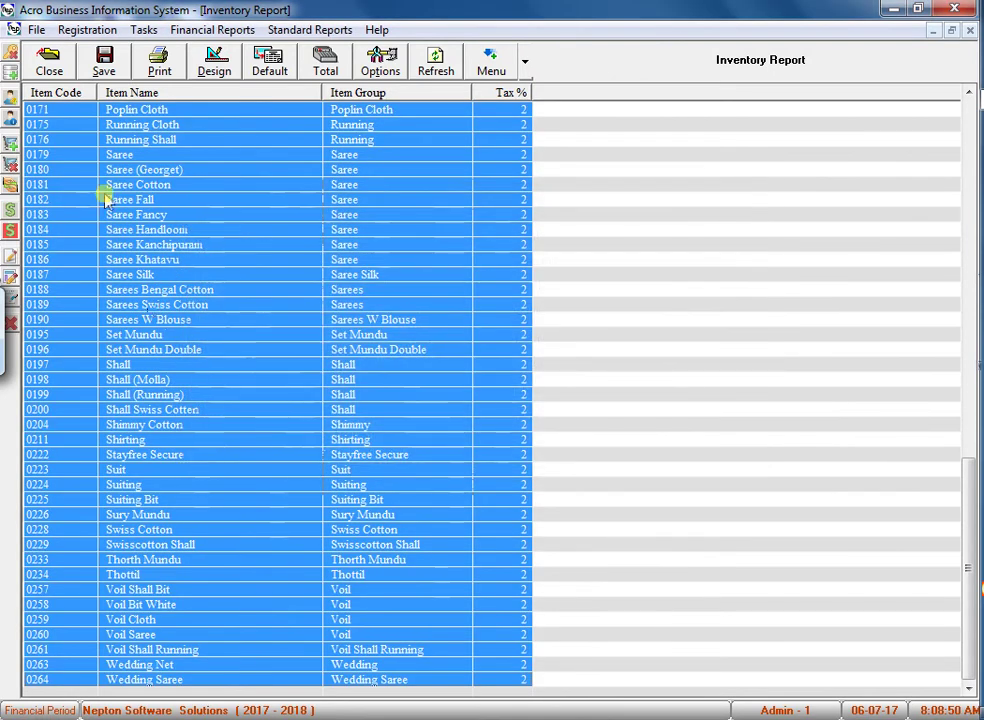
{"action": "left_click", "coordinate": [48, 66]}
Change the Tax filter value to 5 and run the report.
{"action": "left_click", "coordinate": [390, 395]}
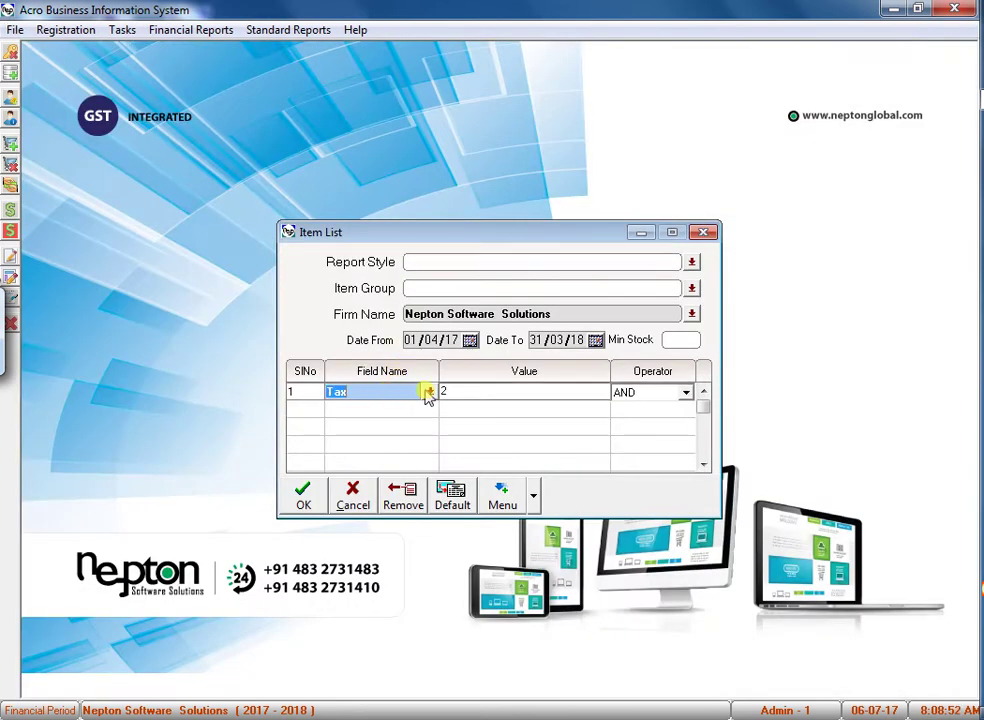
{"action": "key", "text": "Tab"}
{"action": "type", "text": "5"}
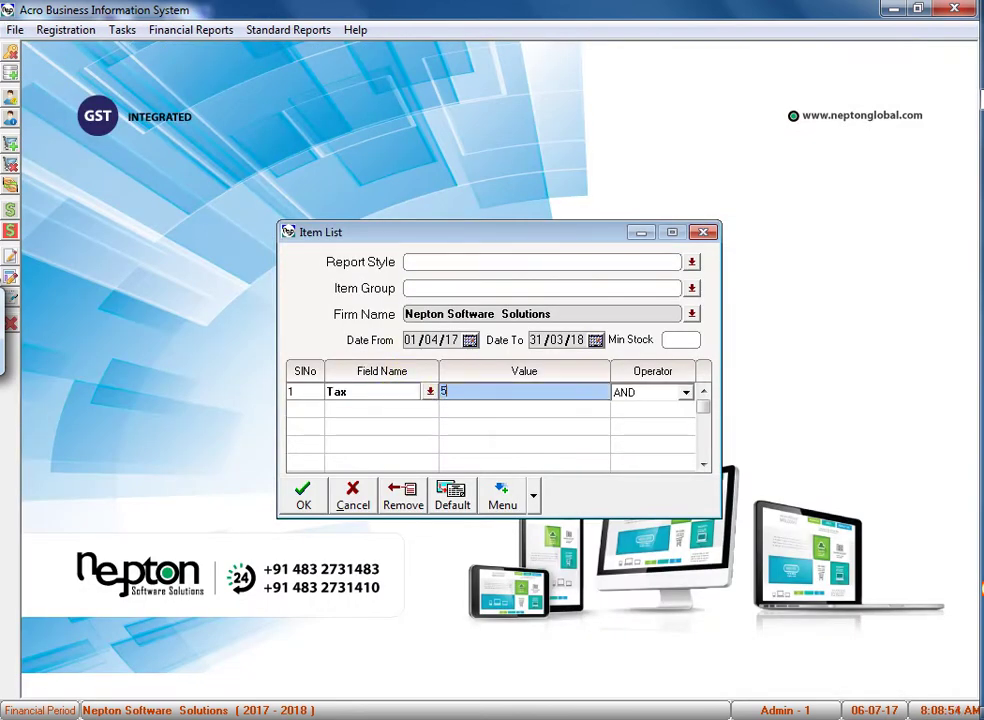
{"action": "key", "text": "Return"}
{"action": "key", "text": "Return"}
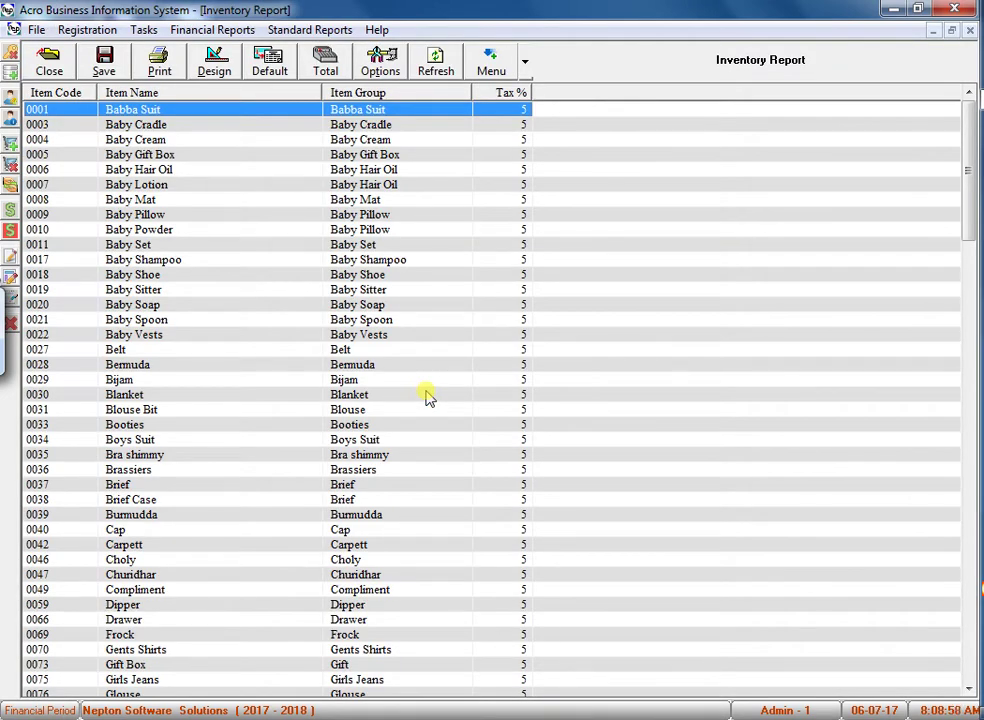
Select every item in the 5% tax Inventory Report.
{"action": "left_click_drag", "start_coordinate": [559, 116], "coordinate": [458, 366]}
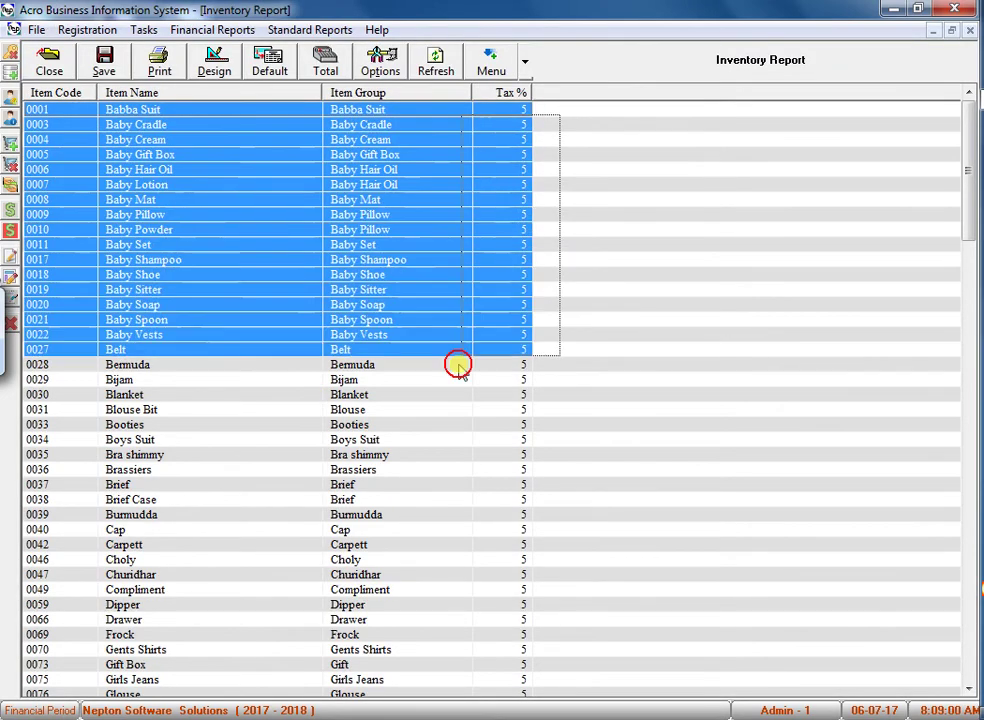
{"action": "left_click", "coordinate": [425, 410]}
{"action": "key", "text": "ctrl+a"}
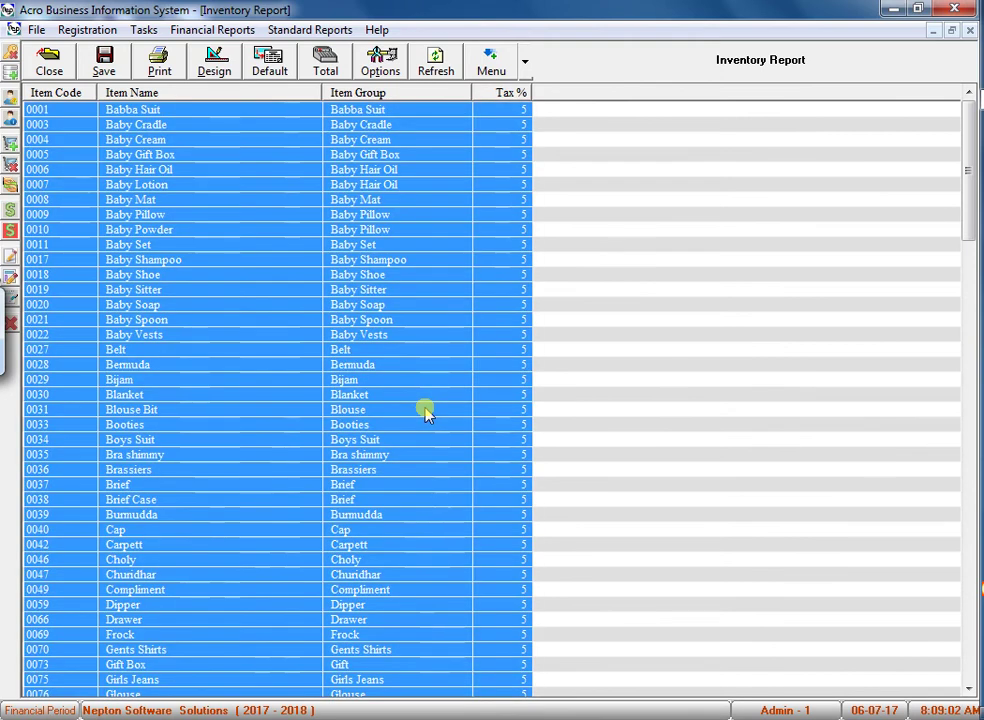
{"action": "left_click", "coordinate": [352, 245]}
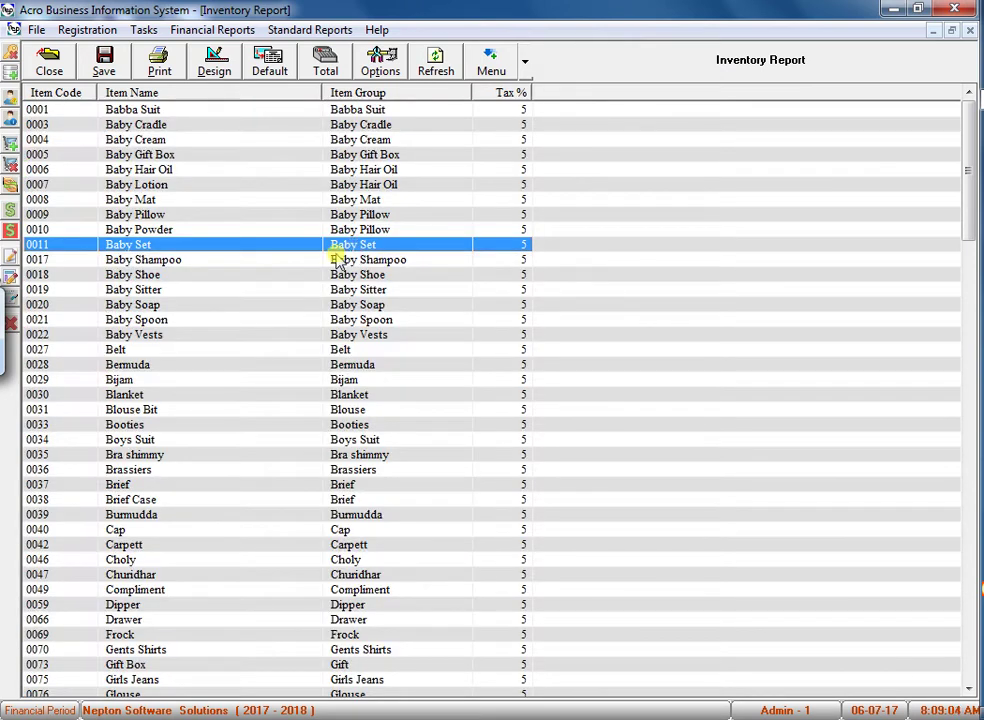
{"action": "left_click", "coordinate": [230, 170], "text": "ctrl"}
{"action": "left_click", "coordinate": [209, 290], "text": "ctrl"}
{"action": "left_click", "coordinate": [240, 395], "text": "ctrl"}
{"action": "left_click", "coordinate": [265, 500], "text": "ctrl"}
{"action": "left_click", "coordinate": [262, 545], "text": "ctrl"}
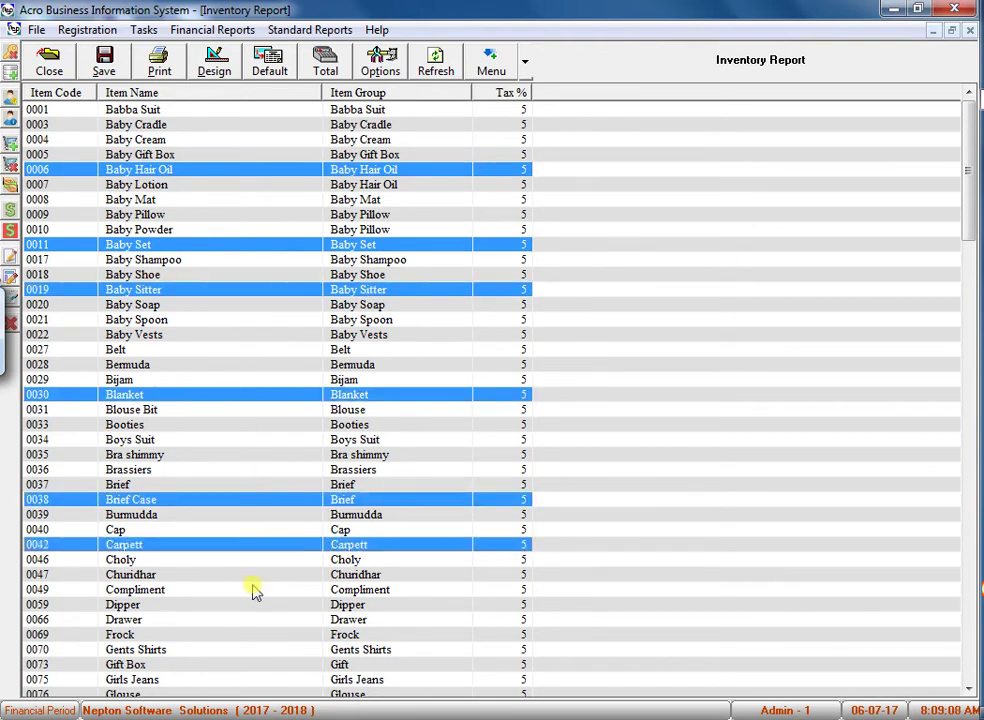
{"action": "left_click", "coordinate": [253, 590], "text": "ctrl"}
{"action": "left_click", "coordinate": [198, 349], "text": "ctrl"}
{"action": "left_click", "coordinate": [192, 125], "text": "ctrl"}
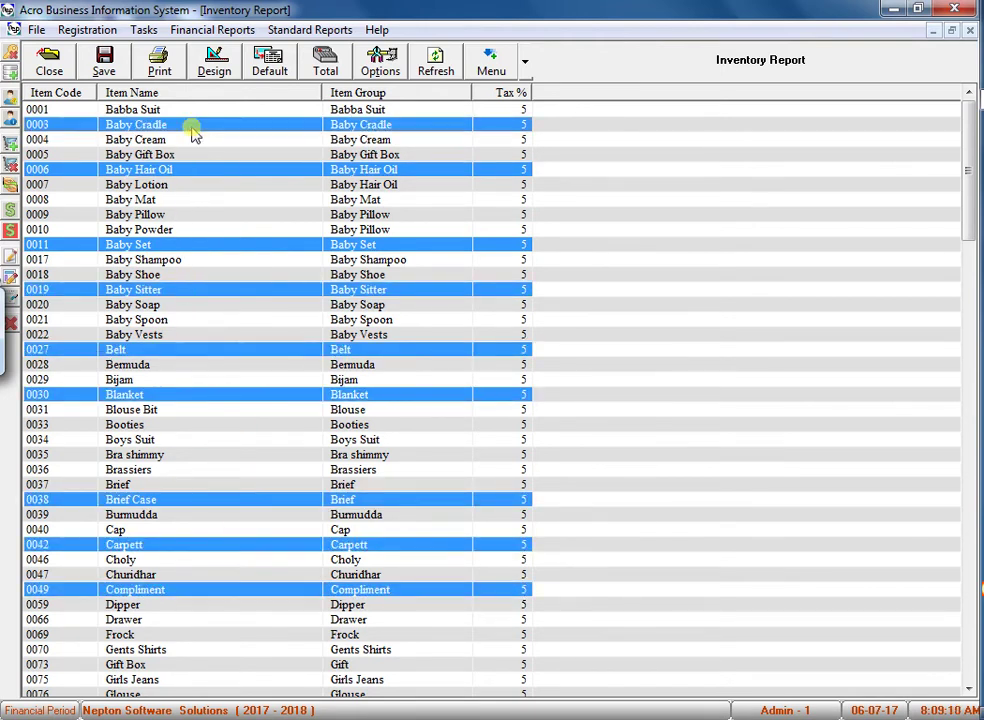
{"action": "left_click", "coordinate": [174, 634], "text": "ctrl"}
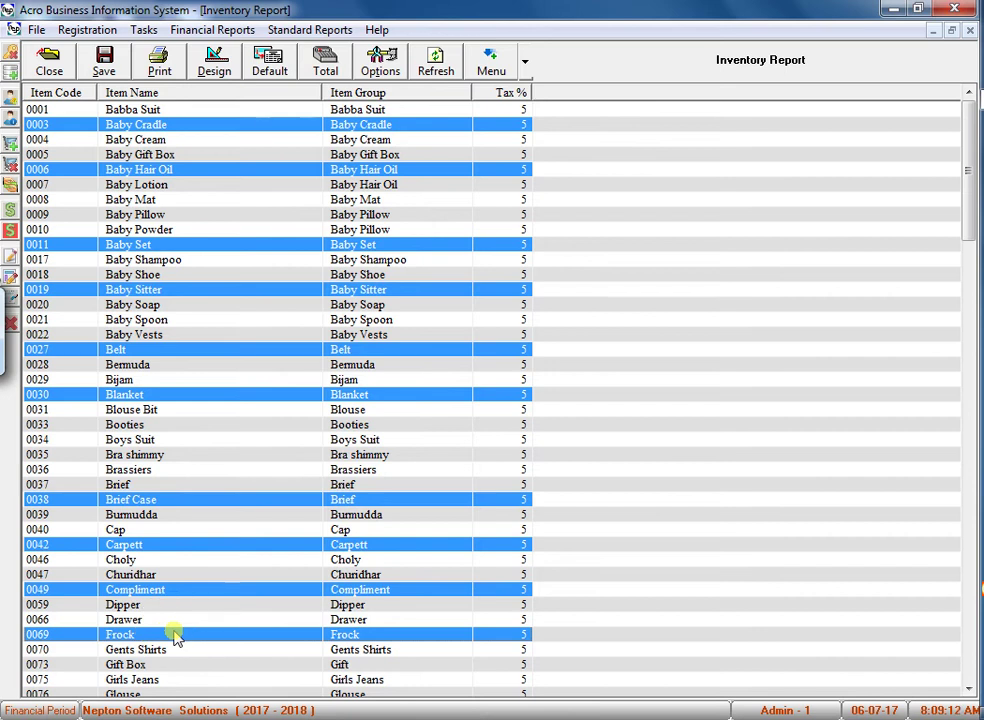
{"action": "key", "text": "ctrl+a"}
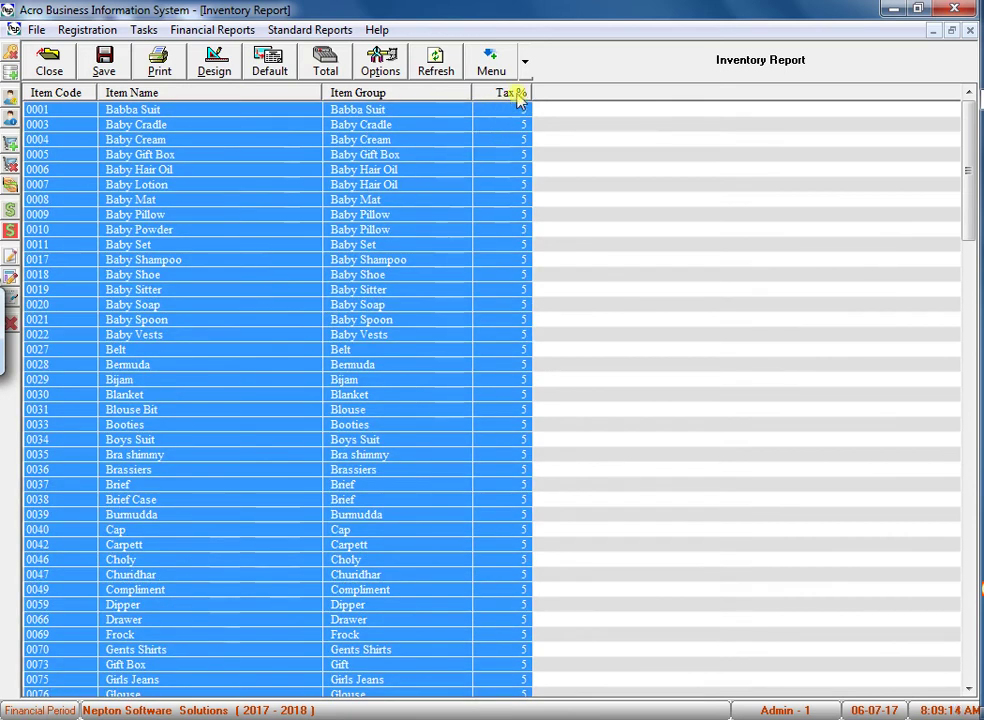
Open Set Values for the selected items and expand the GST schedule list.
{"action": "left_click", "coordinate": [526, 63]}
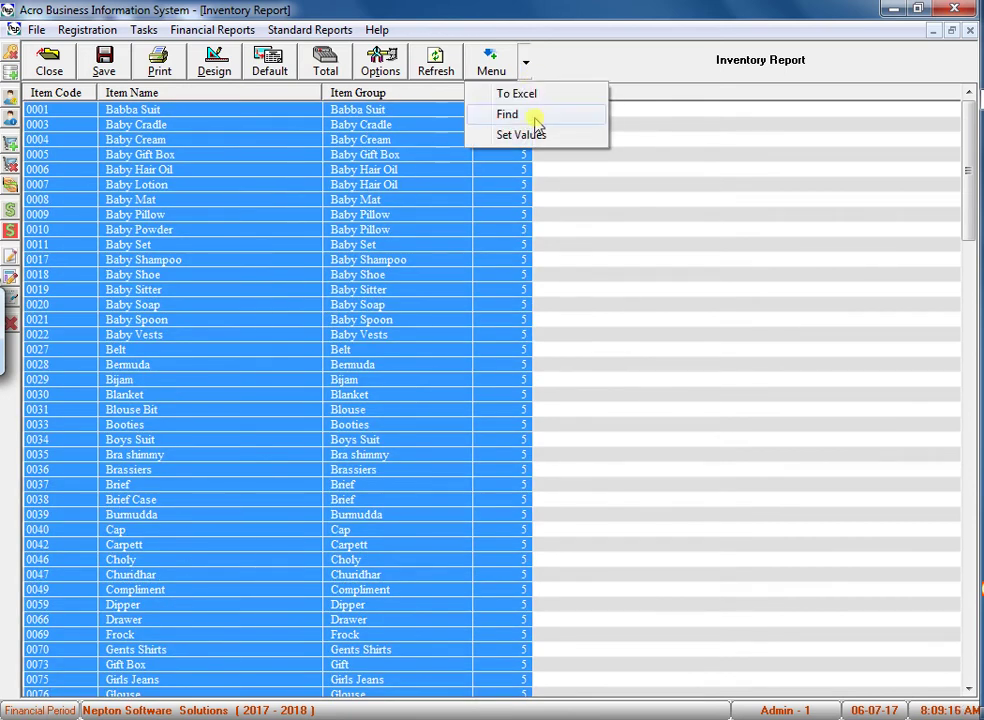
{"action": "left_click", "coordinate": [527, 134]}
{"action": "left_click", "coordinate": [624, 336]}
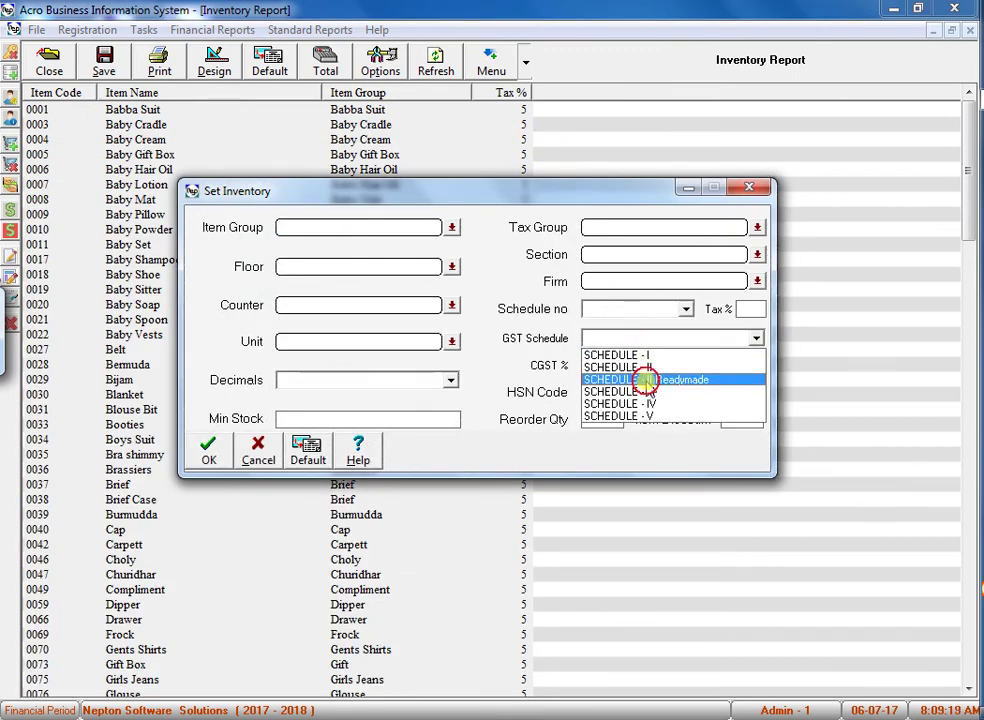
Apply GST SCHEDULE - II Readymade to all selected 5% items.
{"action": "left_click", "coordinate": [646, 381]}
{"action": "left_click", "coordinate": [210, 452]}
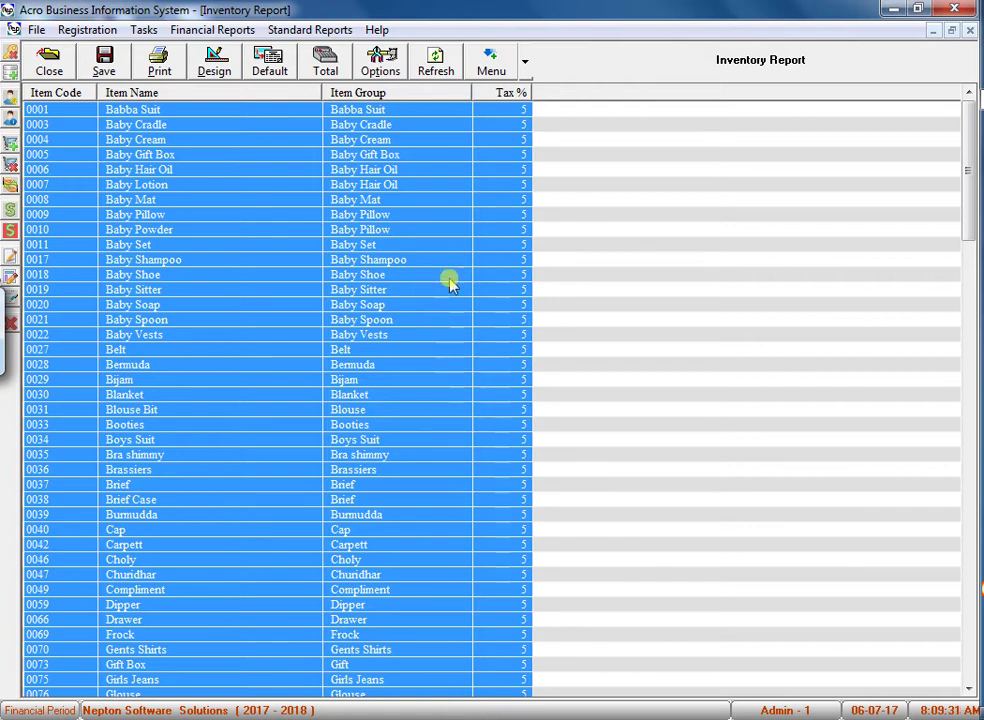
{"action": "scroll", "coordinate": [545, 260], "scroll_direction": "down", "scroll_amount": 5}
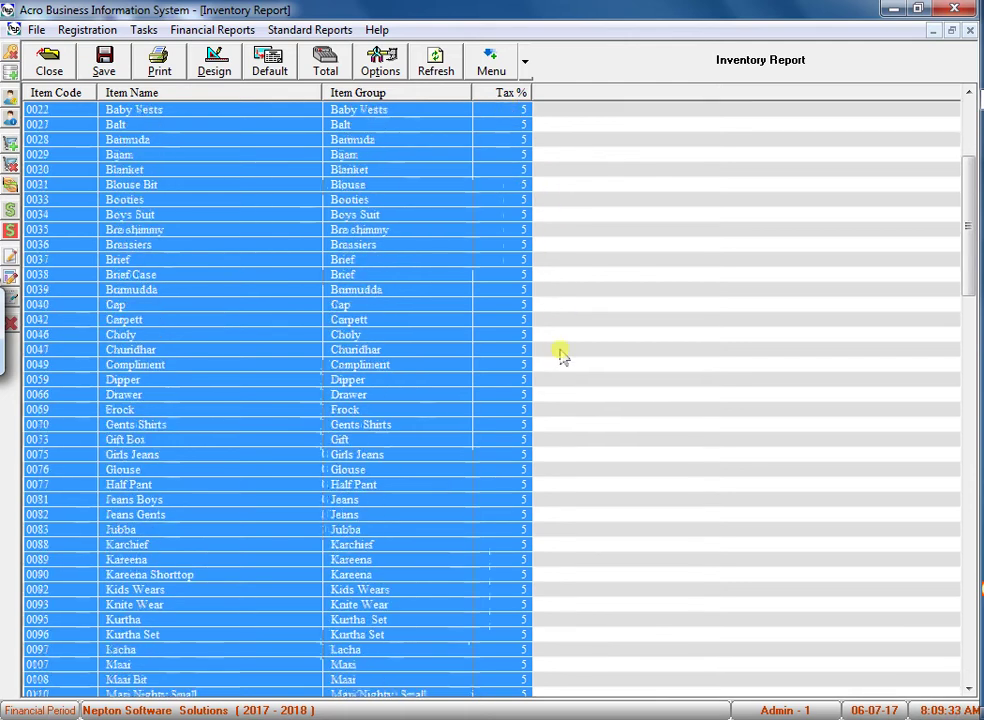
{"action": "scroll", "coordinate": [560, 351], "scroll_direction": "up", "scroll_amount": 5}
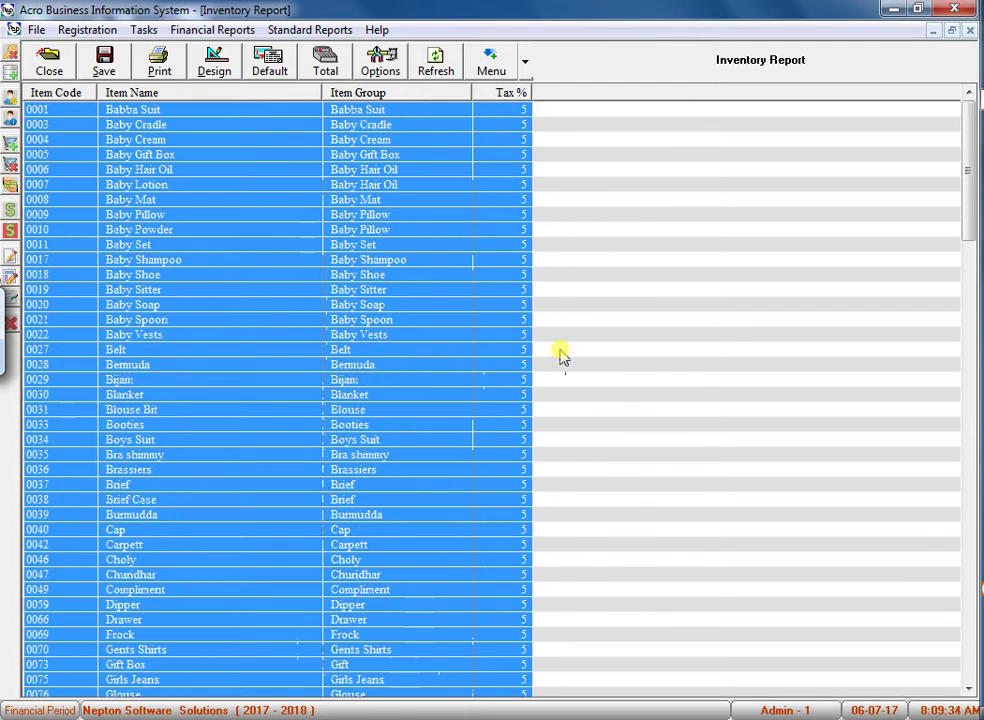
Refresh all report fields to add GST Schedule and CGST/SGST/IGST columns.
{"action": "left_click", "coordinate": [395, 64]}
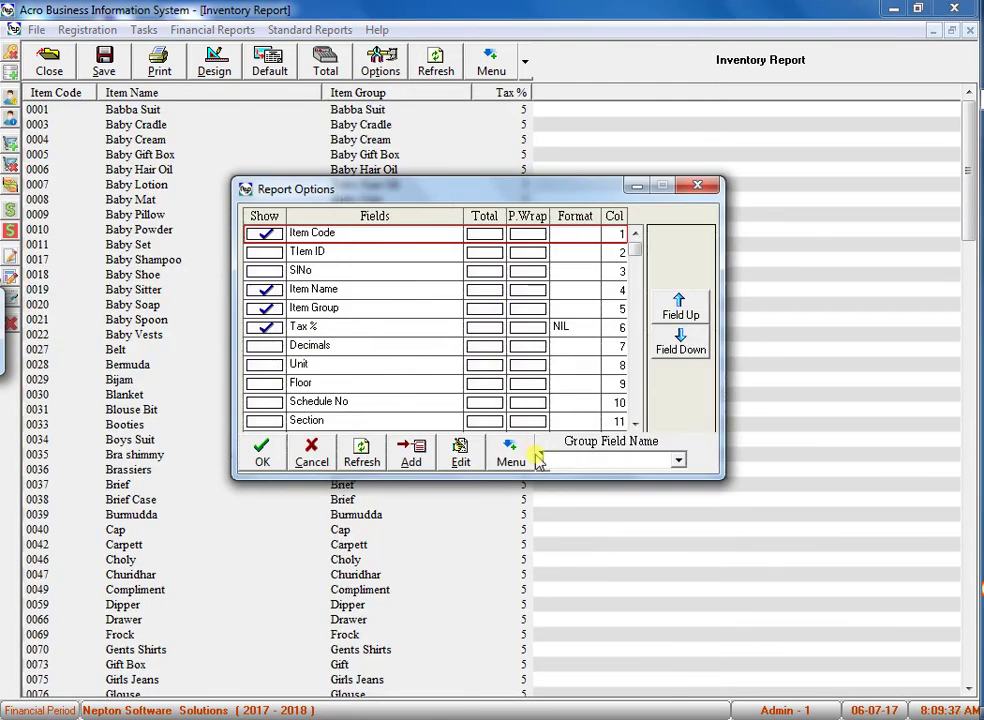
{"action": "left_click", "coordinate": [537, 458]}
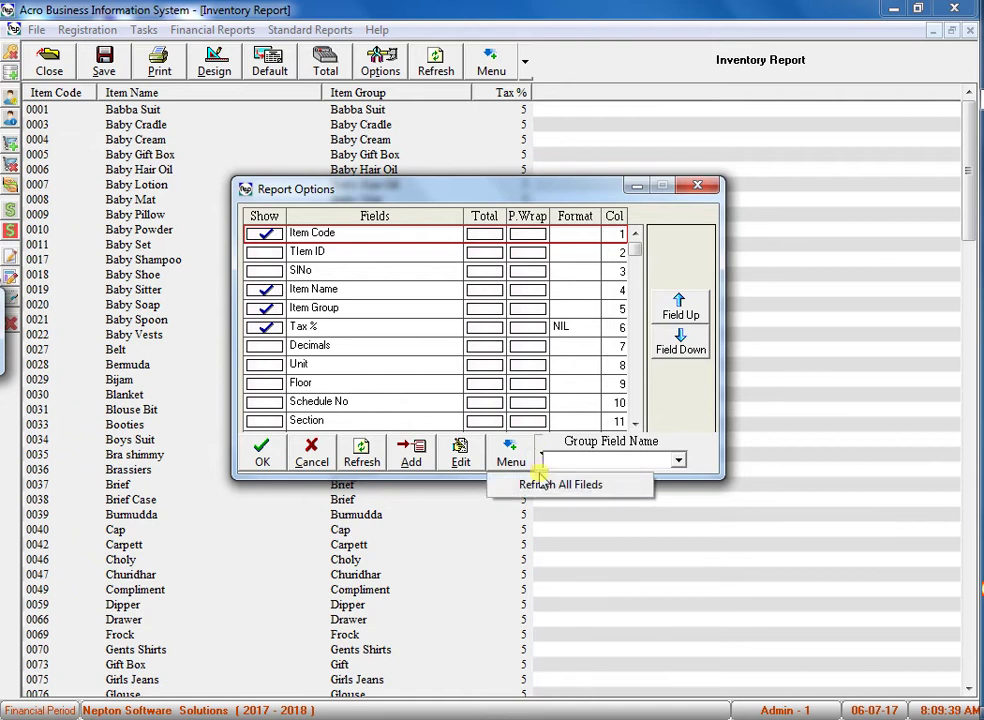
{"action": "left_click", "coordinate": [536, 485]}
{"action": "left_click", "coordinate": [508, 433]}
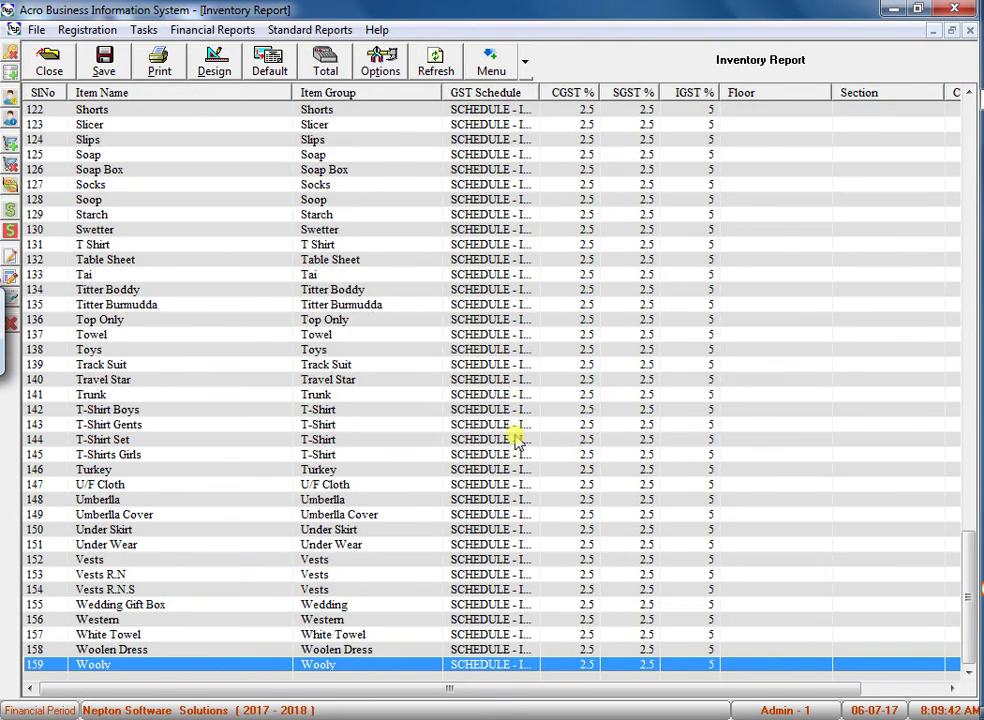
{"action": "scroll", "coordinate": [560, 168], "scroll_direction": "up", "scroll_amount": 6}
{"action": "scroll", "coordinate": [575, 175], "scroll_direction": "up", "scroll_amount": 13}
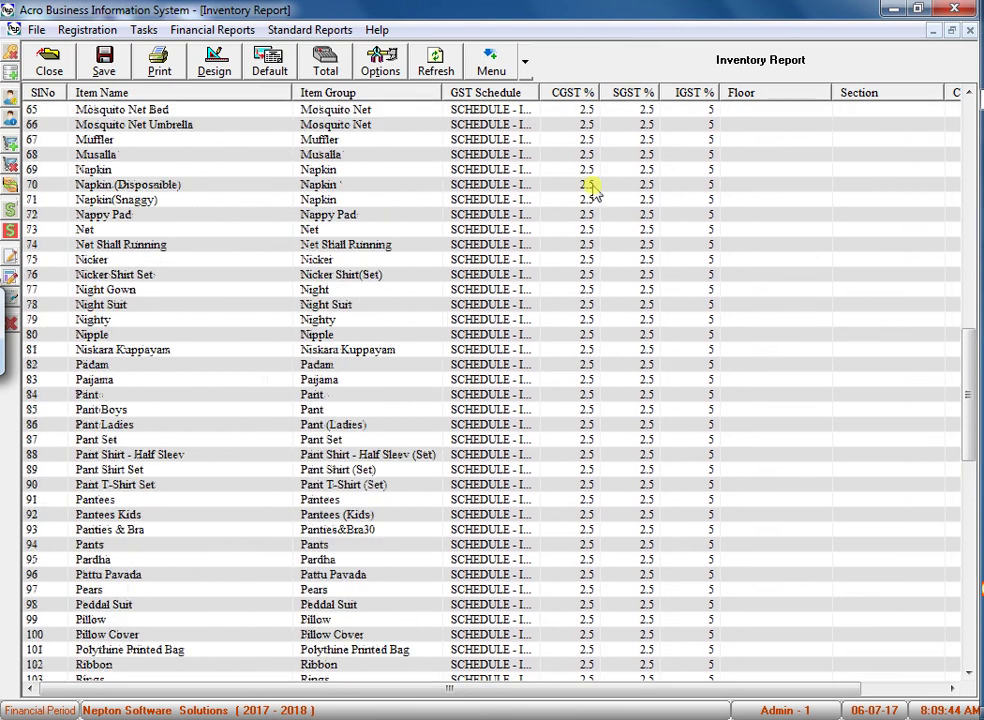
{"action": "scroll", "coordinate": [589, 180], "scroll_direction": "down", "scroll_amount": 19}
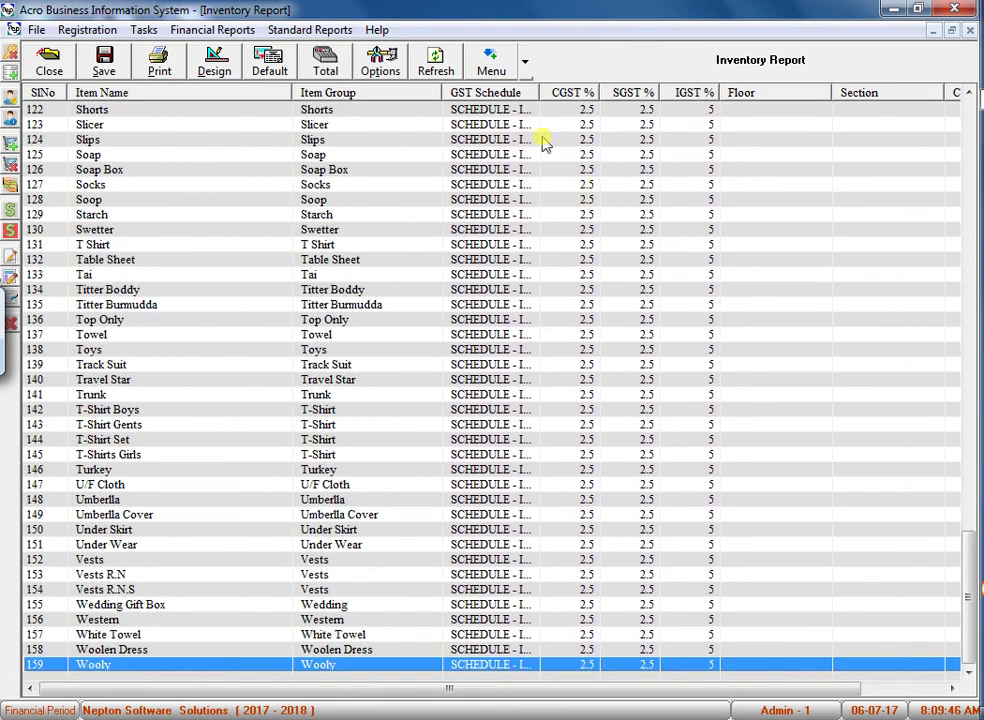
Widen the GST Schedule column to confirm SCHEDULE - II Readymade, then close the report.
{"action": "left_click_drag", "start_coordinate": [541, 95], "coordinate": [615, 112]}
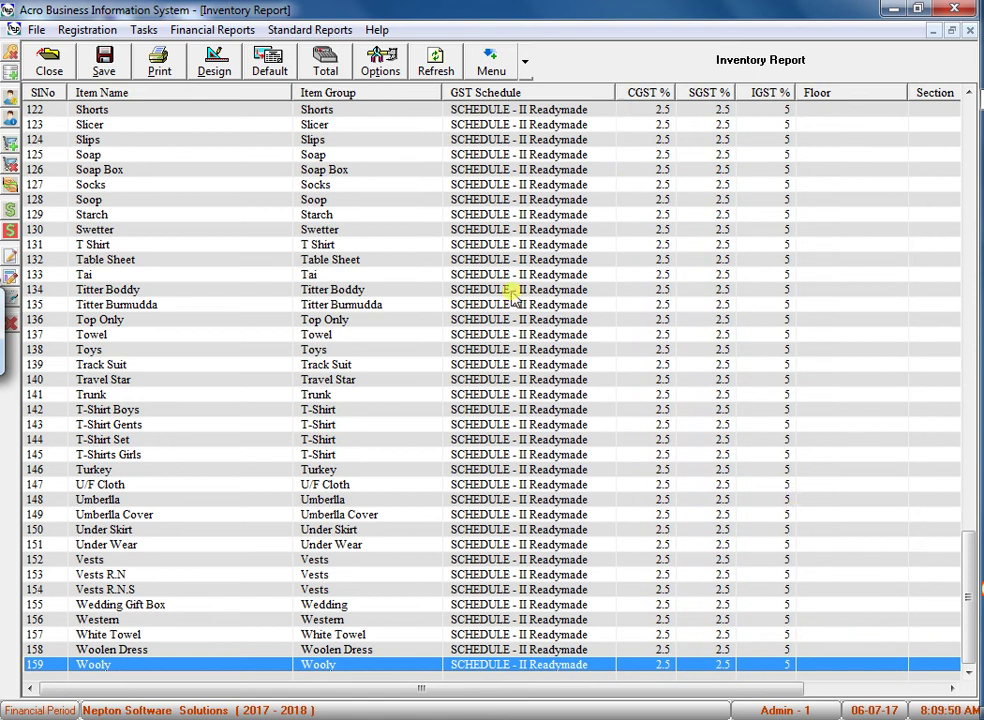
{"action": "scroll", "coordinate": [450, 285], "scroll_direction": "up", "scroll_amount": 20}
{"action": "left_click", "coordinate": [248, 245]}
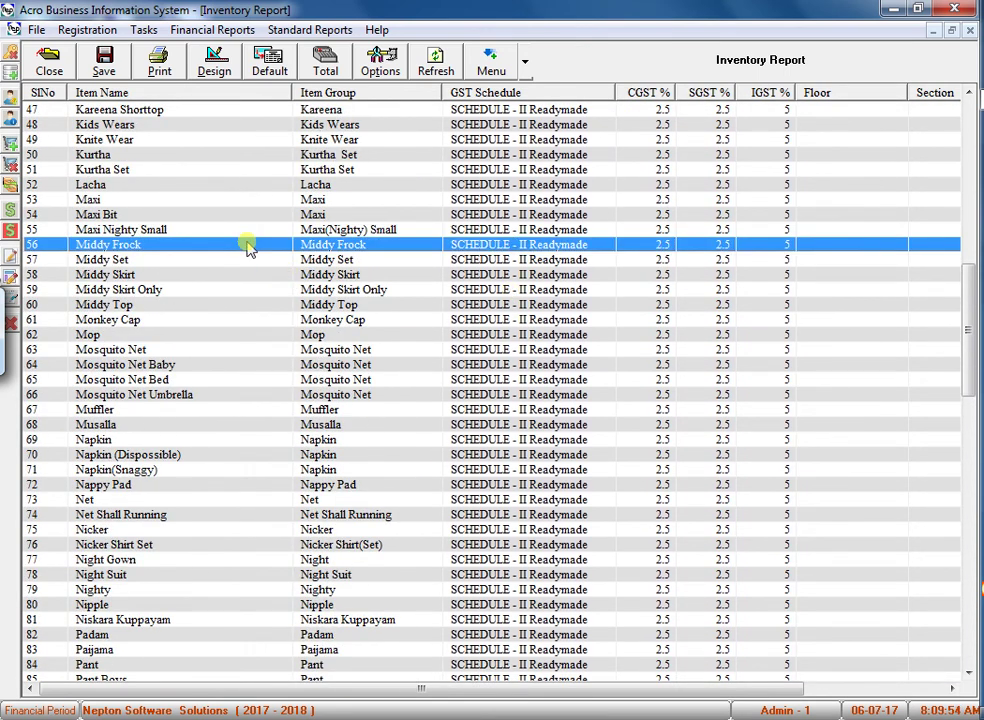
{"action": "key", "text": "Escape"}
{"action": "key", "text": "Escape"}
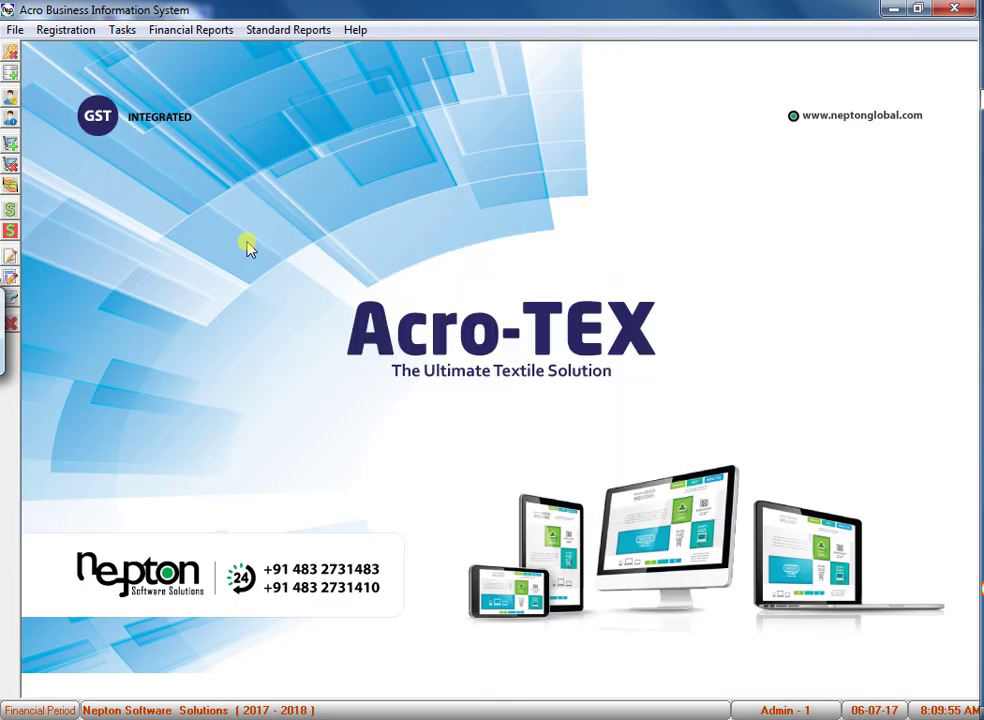
{"action": "key", "text": "F2"}
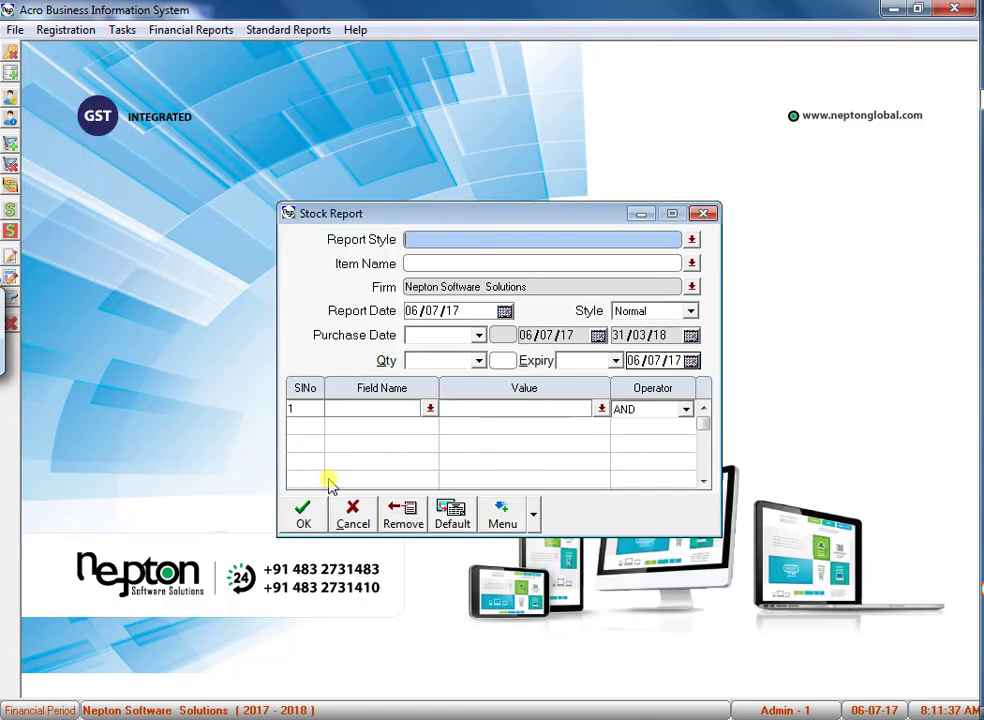
{"action": "left_click", "coordinate": [319, 509]}
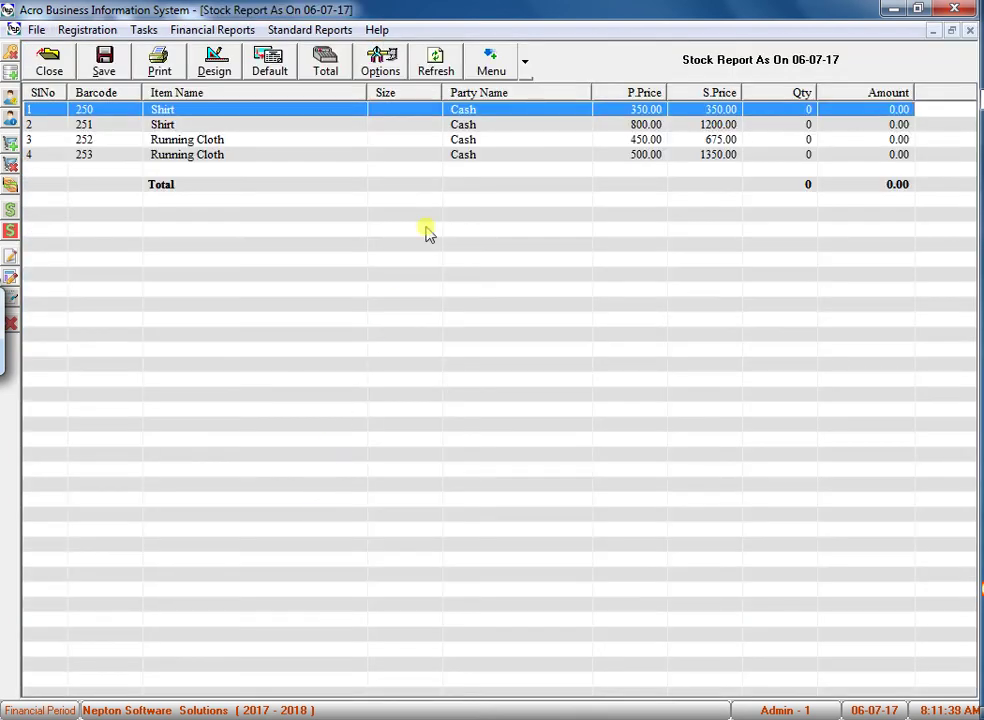
{"action": "left_click_drag", "start_coordinate": [366, 92], "coordinate": [324, 92]}
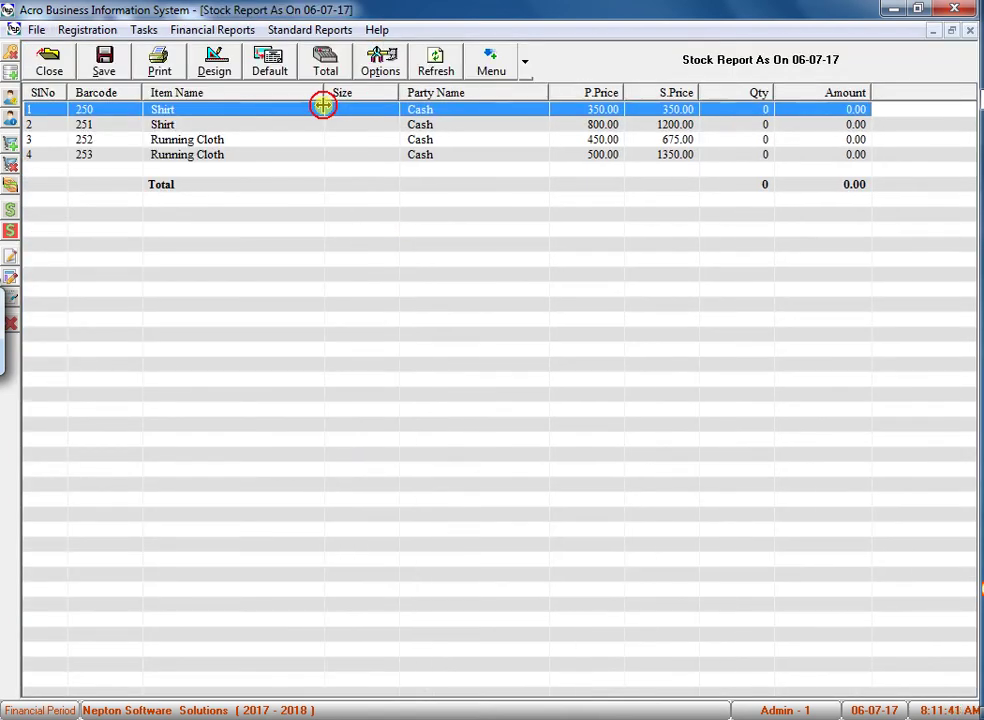
{"action": "left_click", "coordinate": [130, 125]}
{"action": "left_click", "coordinate": [152, 110]}
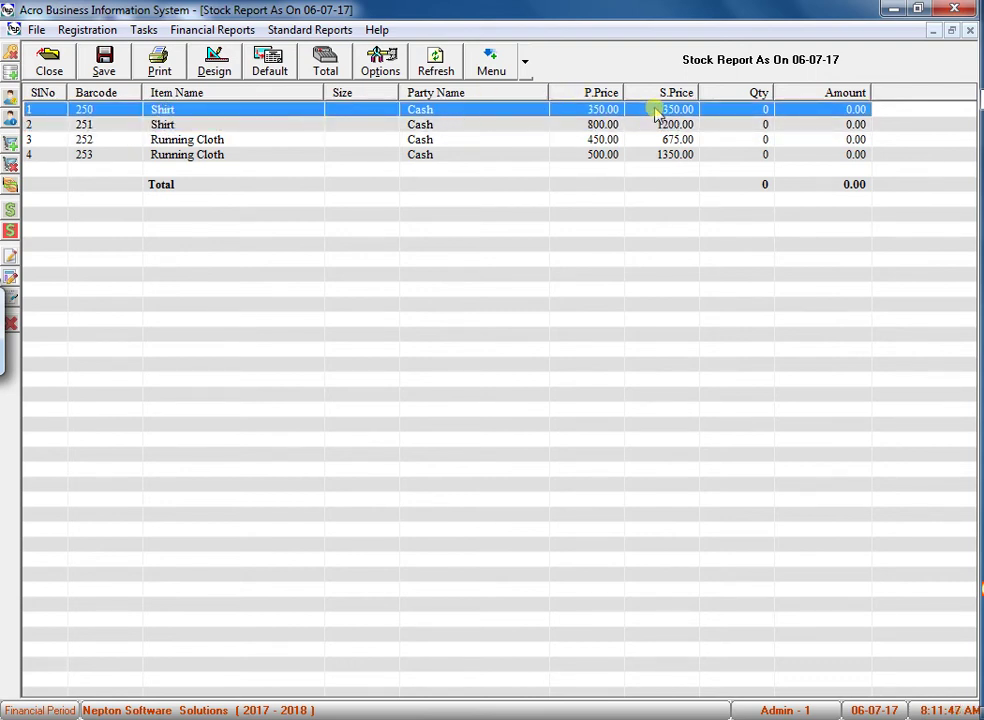
{"action": "left_click", "coordinate": [80, 124]}
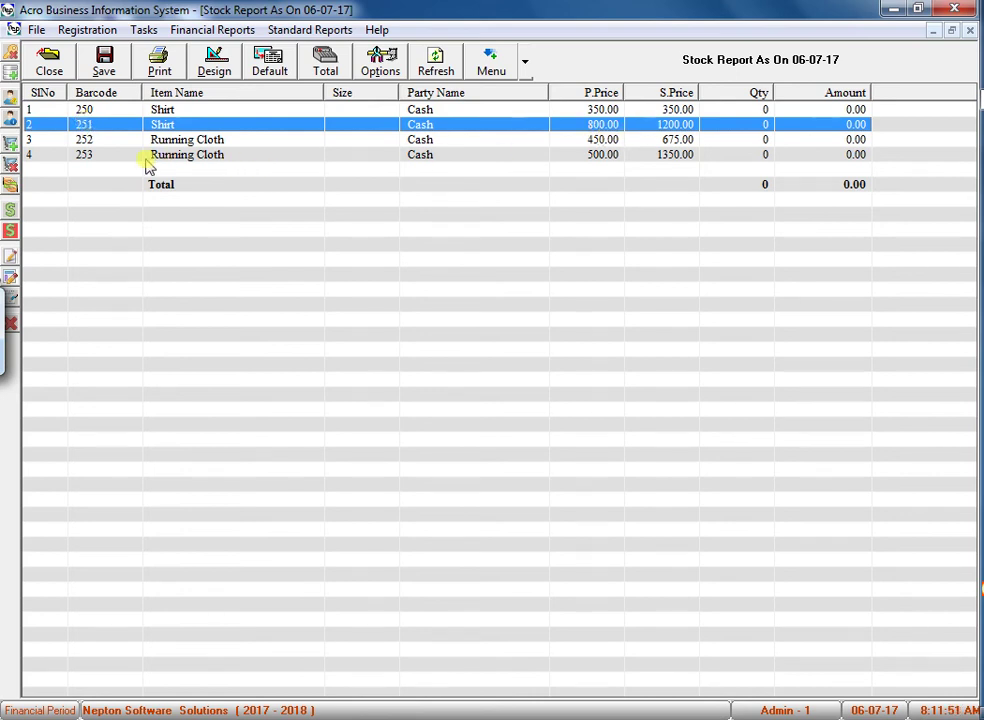
{"action": "left_click", "coordinate": [100, 139]}
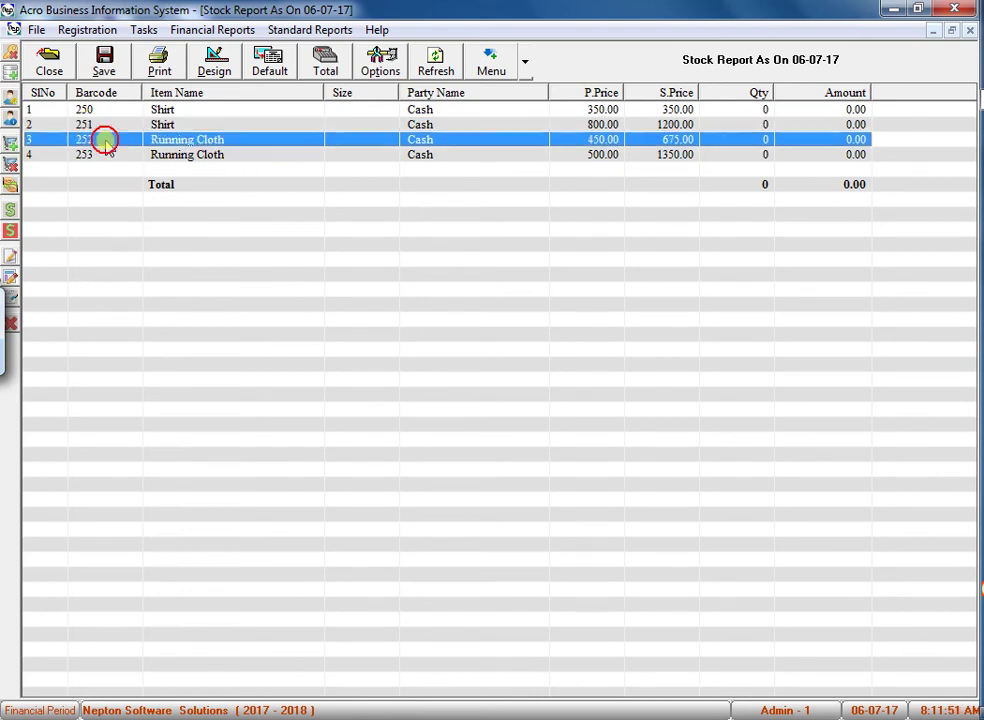
{"action": "left_click", "coordinate": [654, 154]}
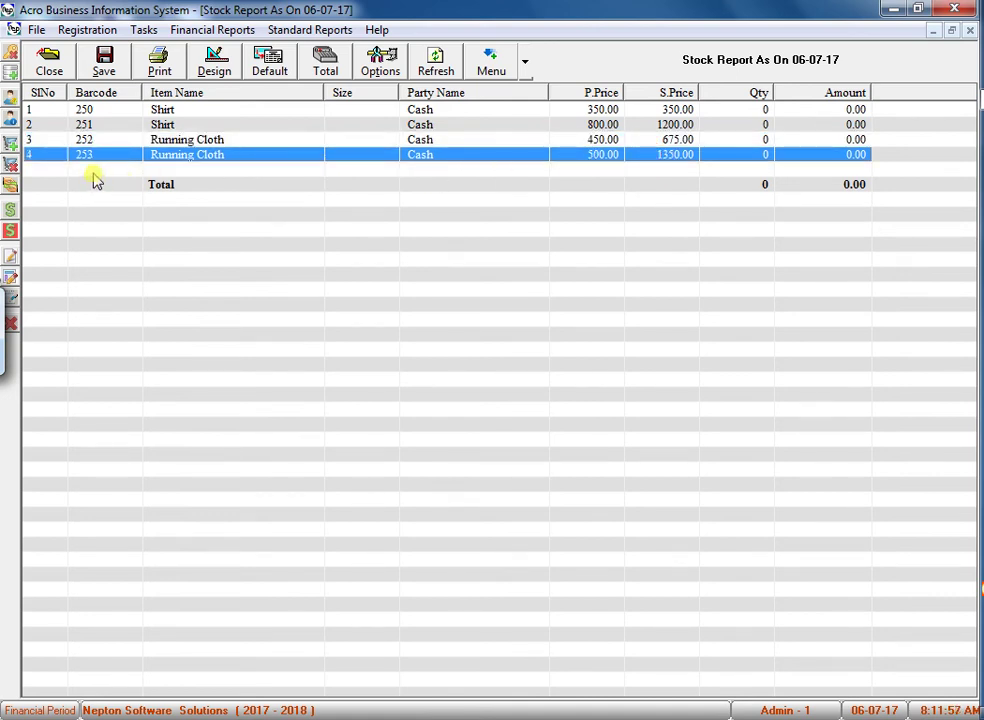
{"action": "left_click", "coordinate": [652, 172]}
{"action": "key", "text": "Escape"}
{"action": "key", "text": "Escape"}
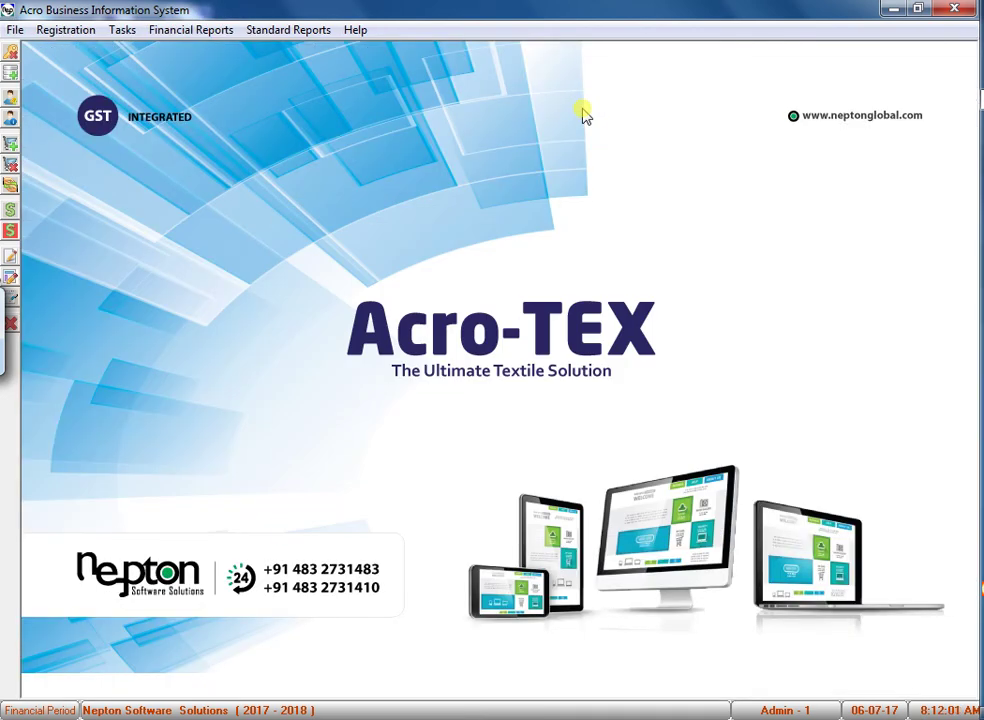
Start a new cash sales invoice and add barcode 250 (Shirt) as the first line.
{"action": "key", "text": "F2"}
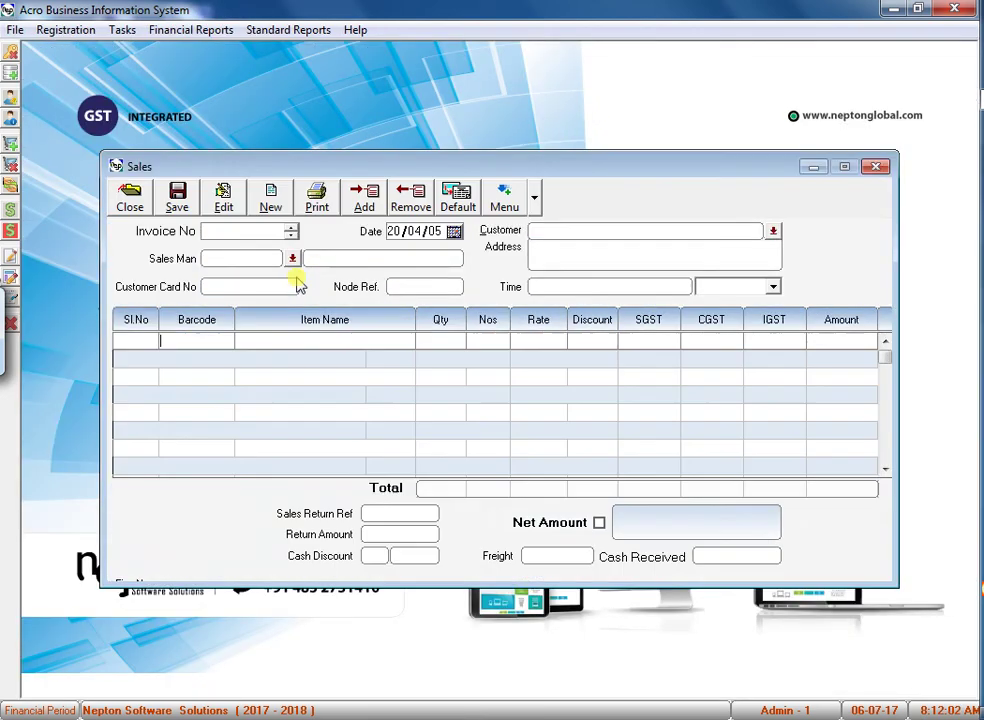
{"action": "type", "text": "250"}
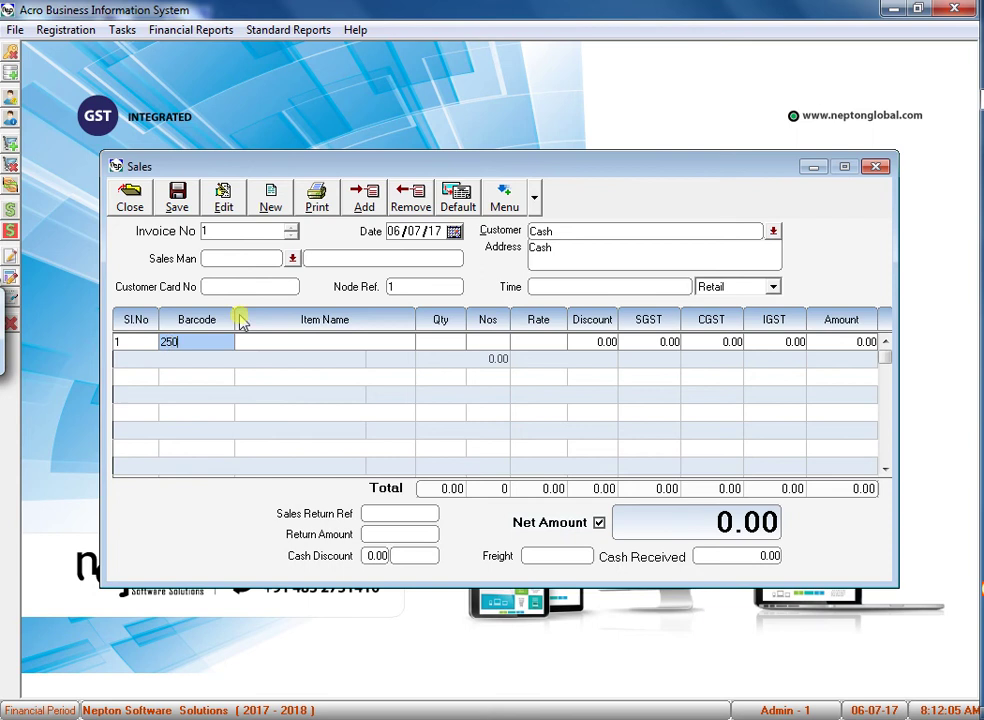
{"action": "key", "text": "Return"}
{"action": "type", "text": "2"}
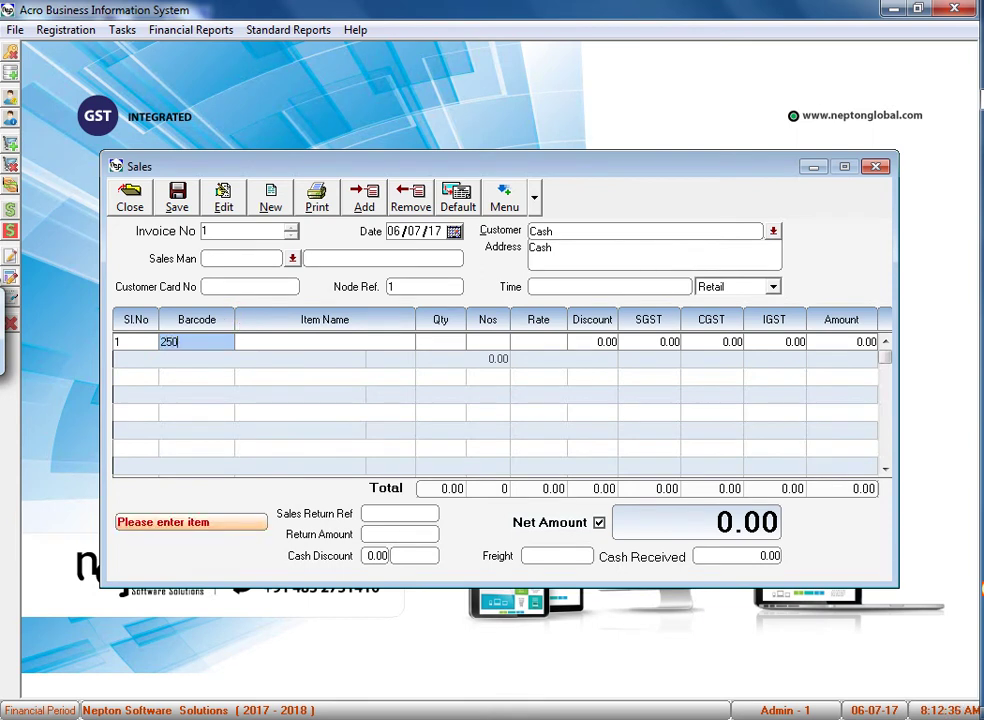
{"action": "key", "text": "Return"}
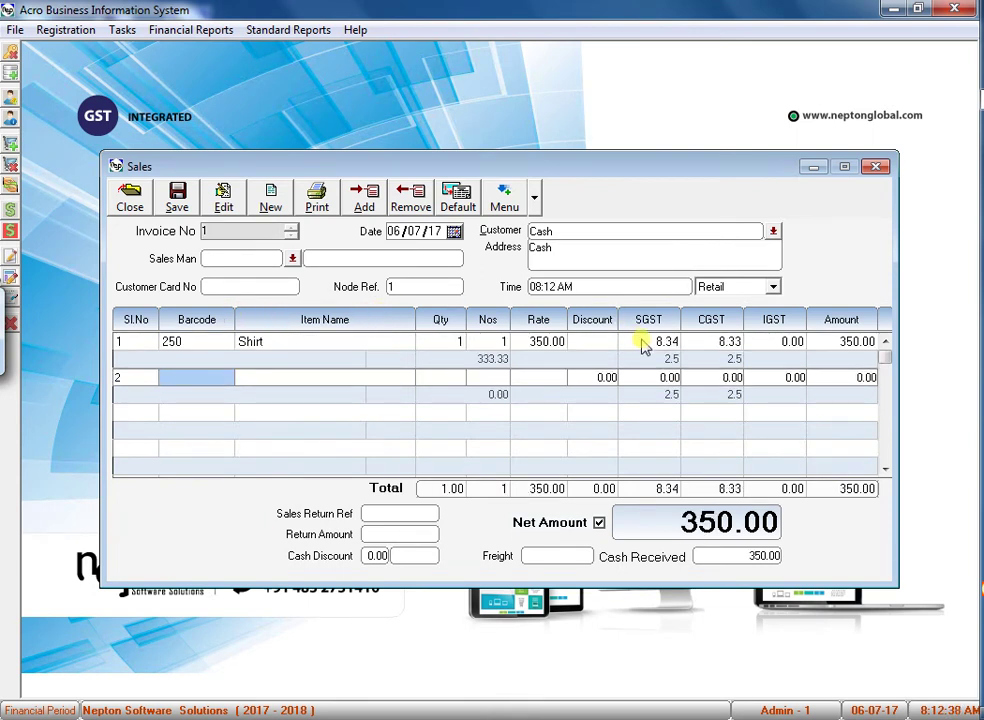
{"action": "key", "text": "Up"}
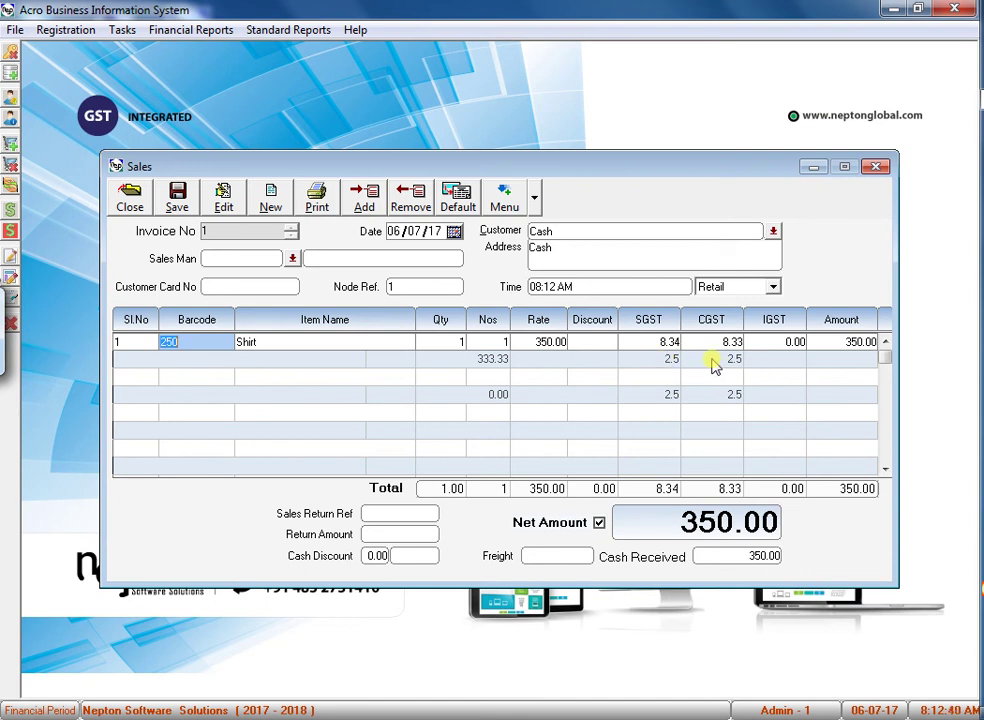
{"action": "key", "text": "Return"}
Add barcode 251 as the second line, checking its rate, IGST and quantity.
{"action": "left_click", "coordinate": [197, 373]}
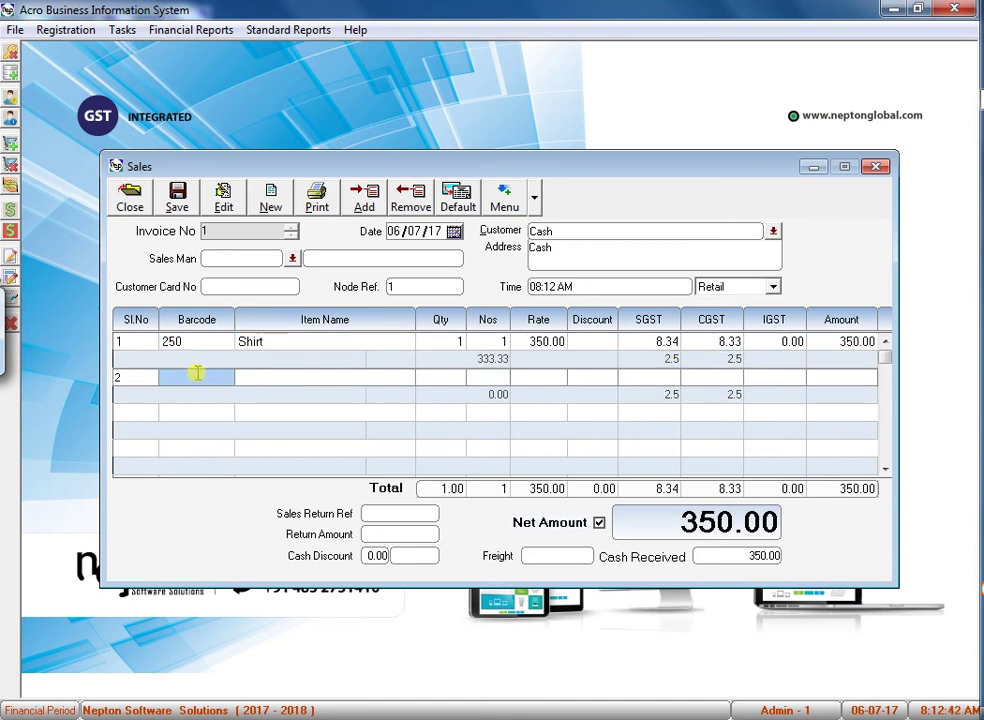
{"action": "key", "text": "Return"}
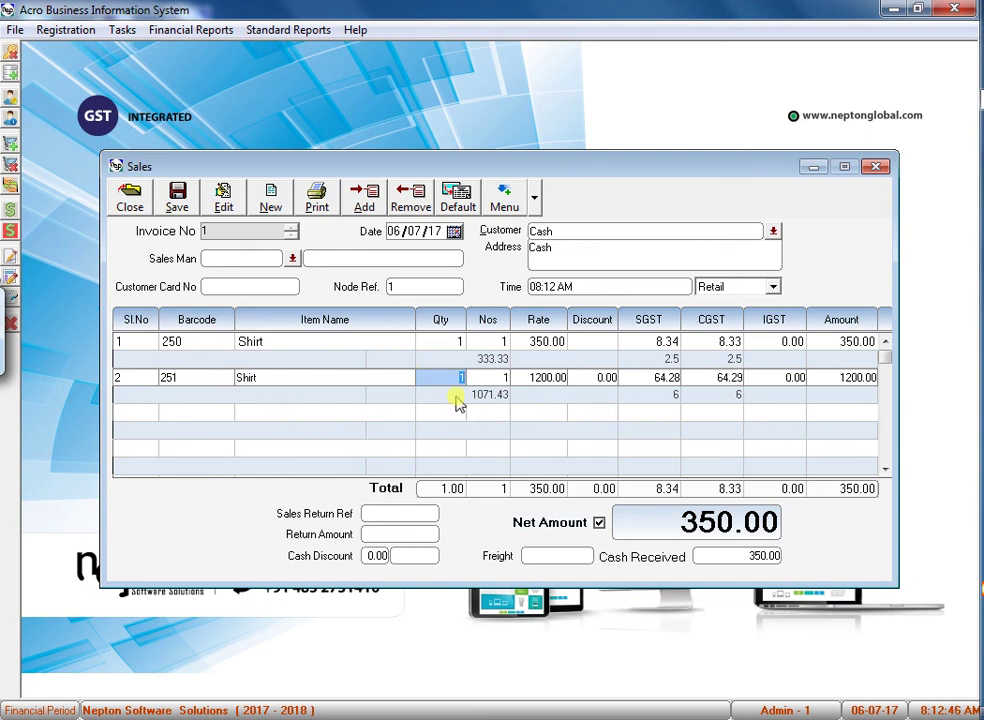
{"action": "key", "text": "Return"}
{"action": "key", "text": "Return"}
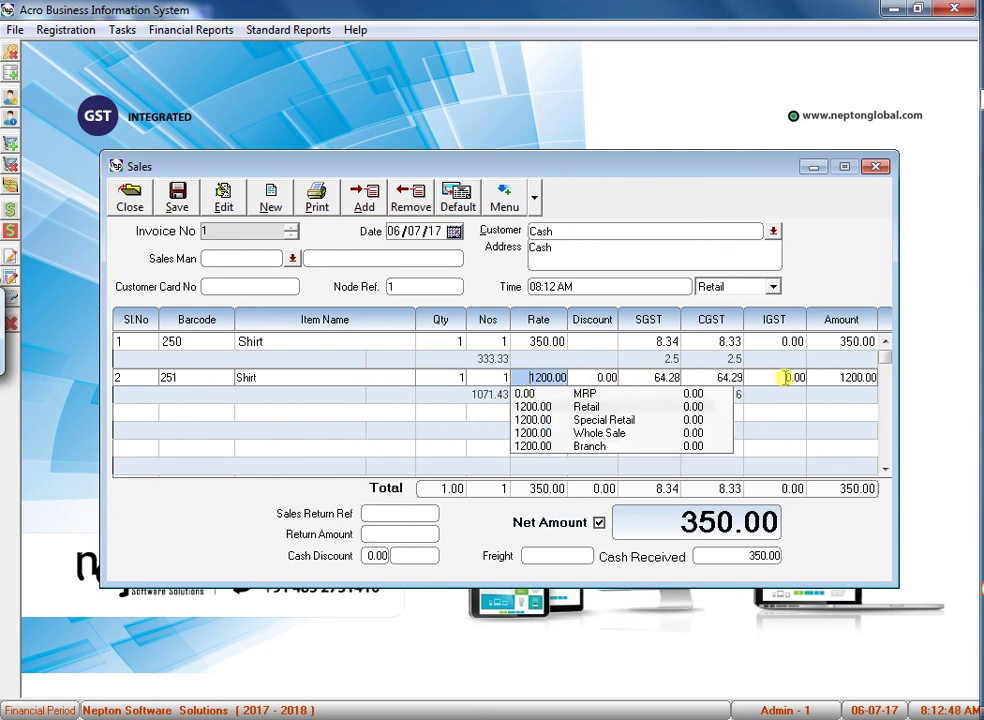
{"action": "left_click", "coordinate": [787, 377]}
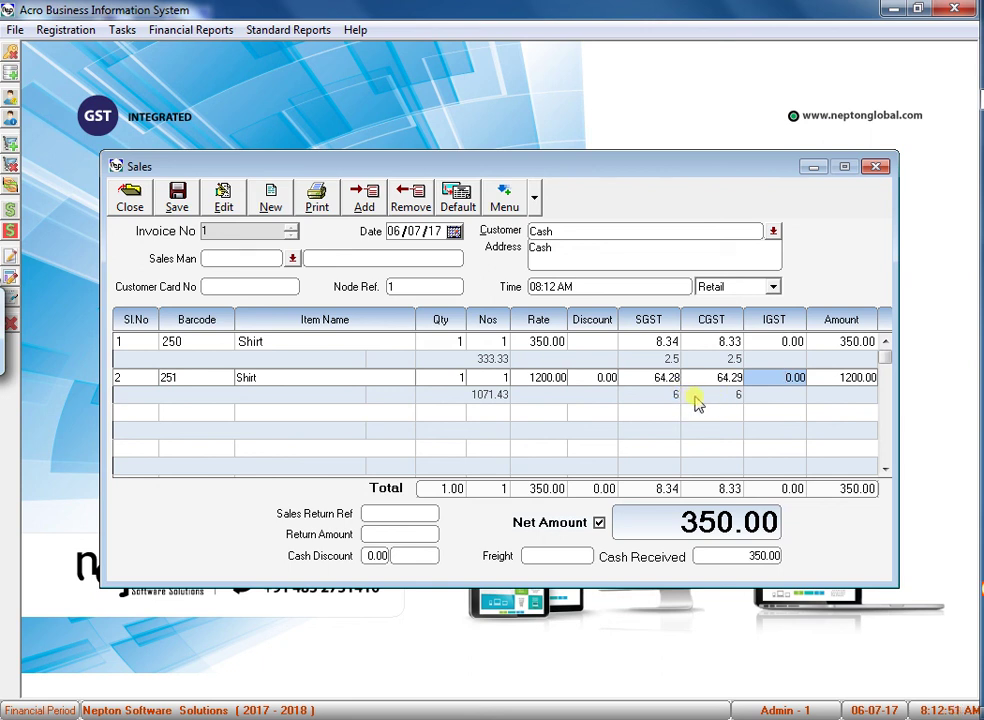
{"action": "left_click", "coordinate": [553, 395]}
{"action": "left_click", "coordinate": [450, 376]}
{"action": "key", "text": "Down"}
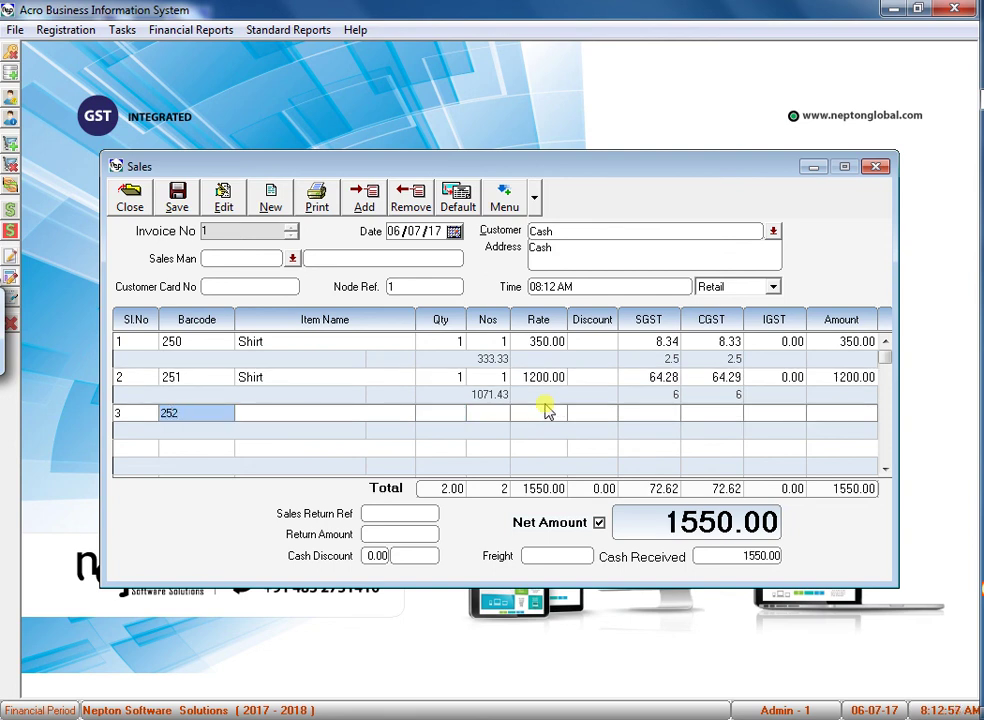
Add barcodes 252 and 253, then save the 3575.00 invoice and close it.
{"action": "type", "text": "252"}
{"action": "key", "text": "Return"}
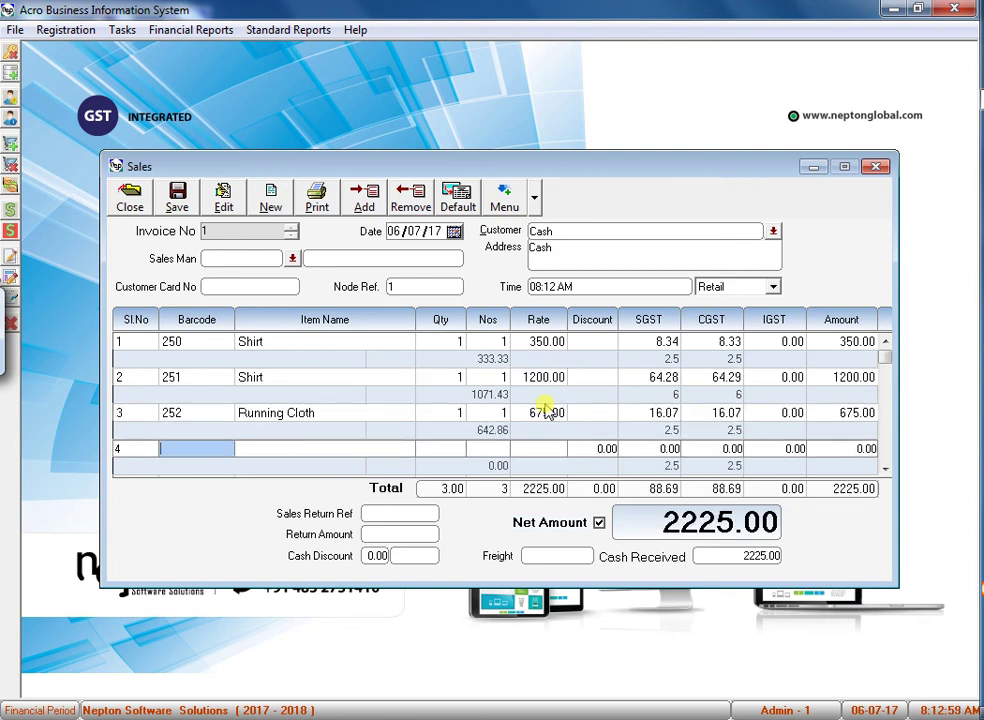
{"action": "key", "text": "Return"}
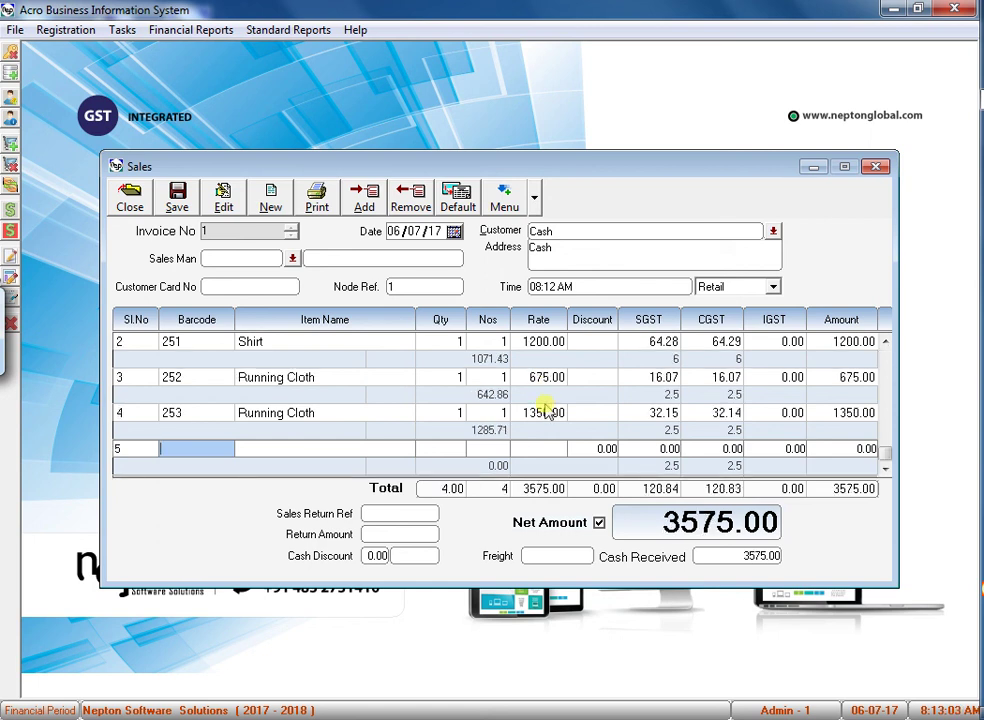
{"action": "left_click", "coordinate": [177, 198]}
{"action": "left_click", "coordinate": [132, 198]}
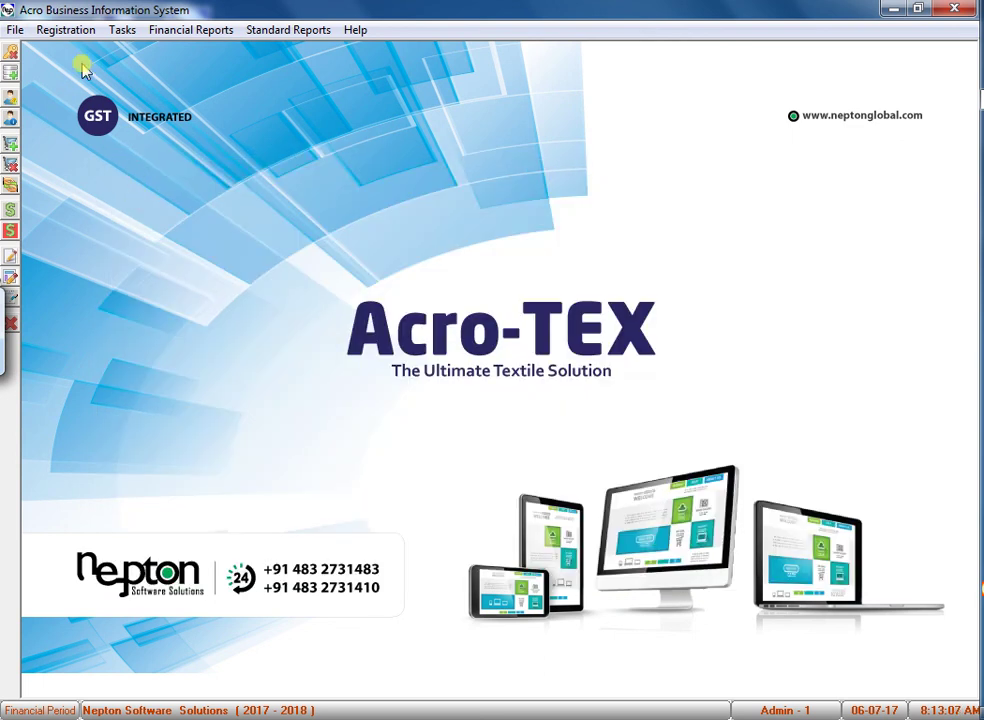
Open Customer Registration's Transaction tab, try saving the blank record, and dismiss the Invalid Input alert.
{"action": "left_click", "coordinate": [66, 32]}
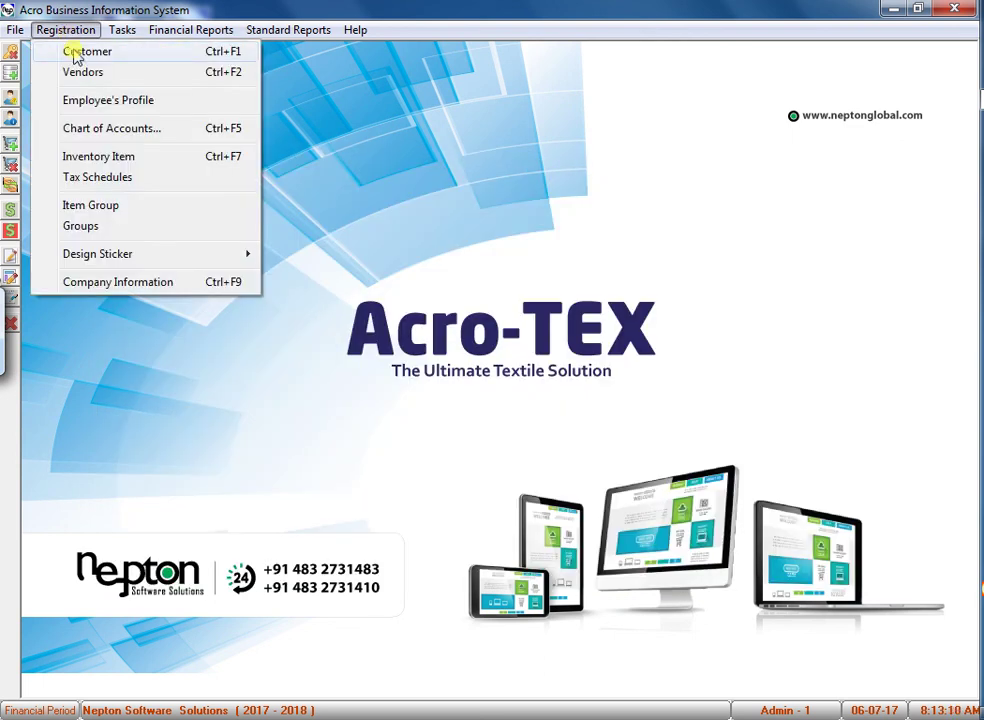
{"action": "left_click", "coordinate": [75, 55]}
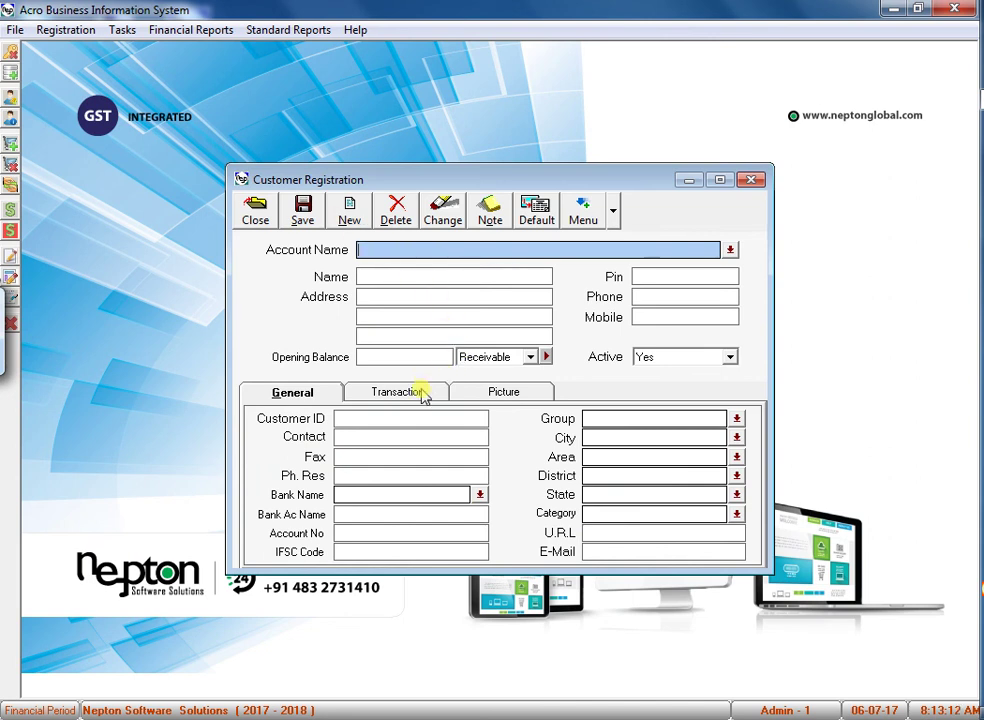
{"action": "left_click", "coordinate": [422, 393]}
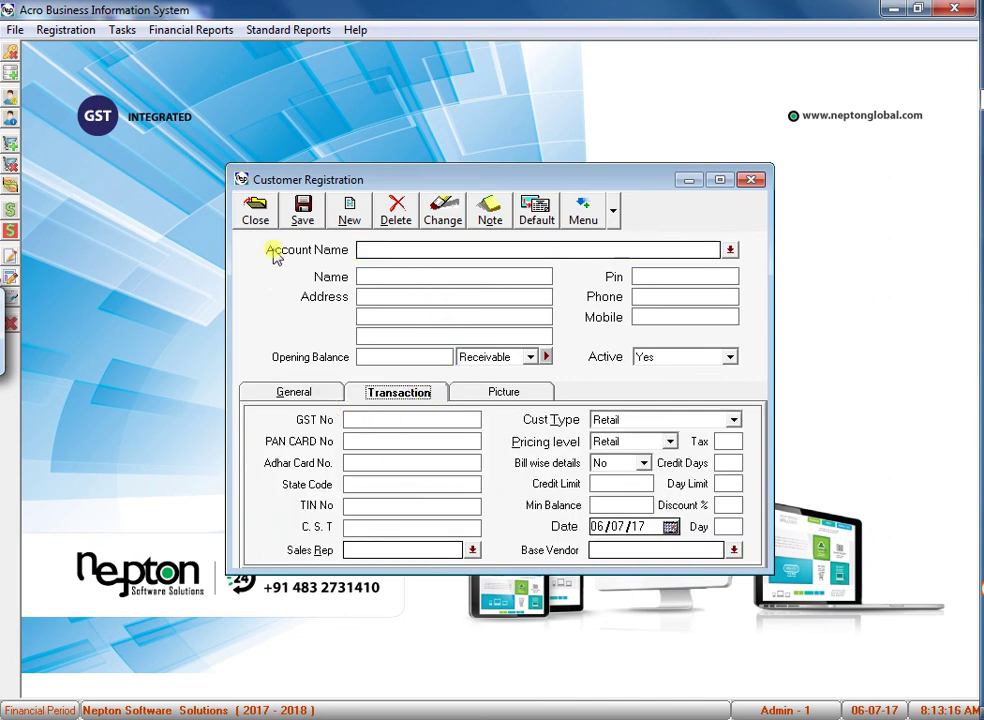
{"action": "left_click", "coordinate": [302, 212]}
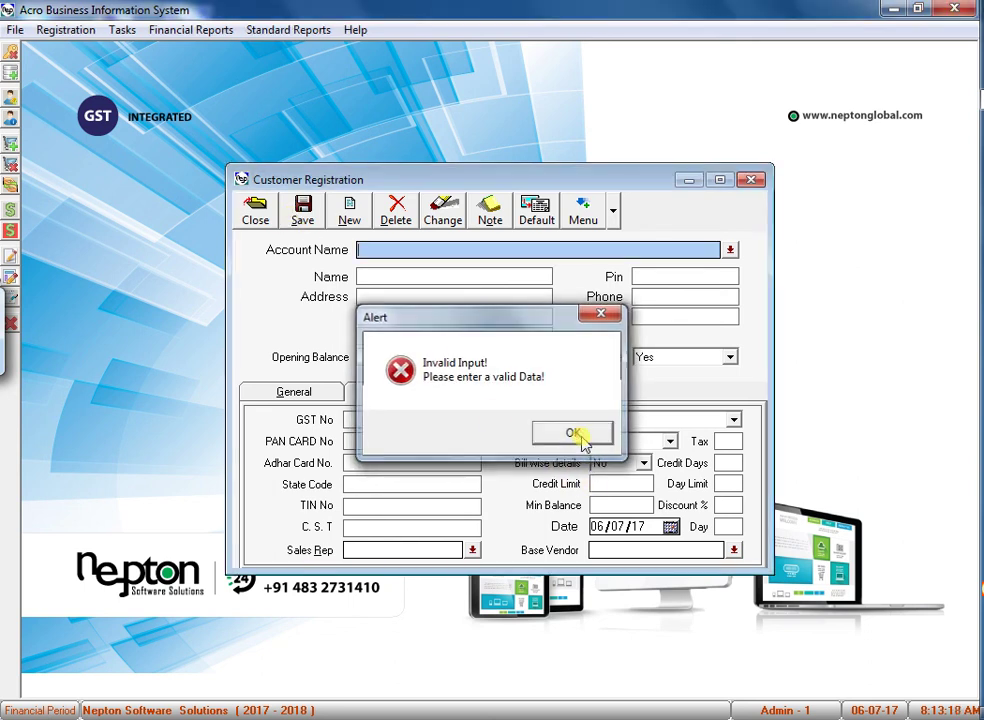
{"action": "left_click", "coordinate": [578, 436]}
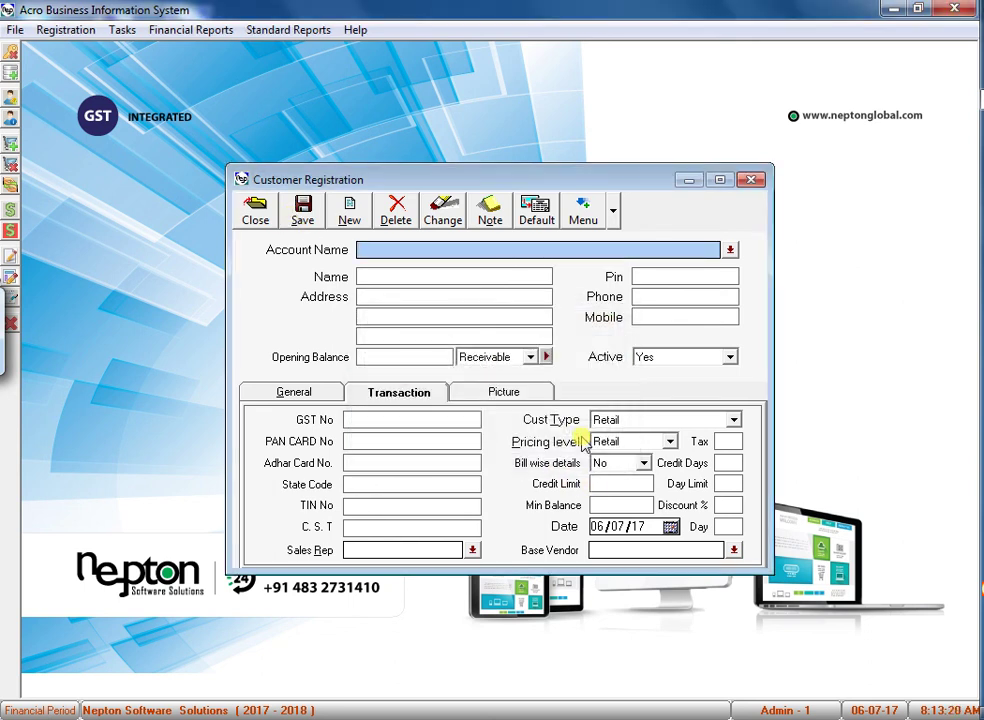